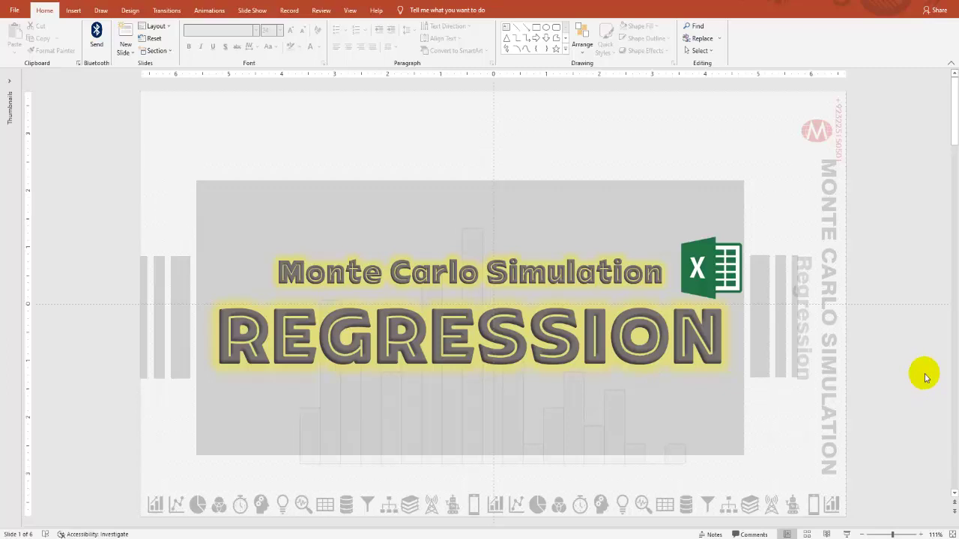
# Step: Read through the introductory slides on Monte Carlo simulation in regression, and switch to the Excel workbook
pyautogui.click(898, 367)
pyautogui.scroll(-1, 899, 367)
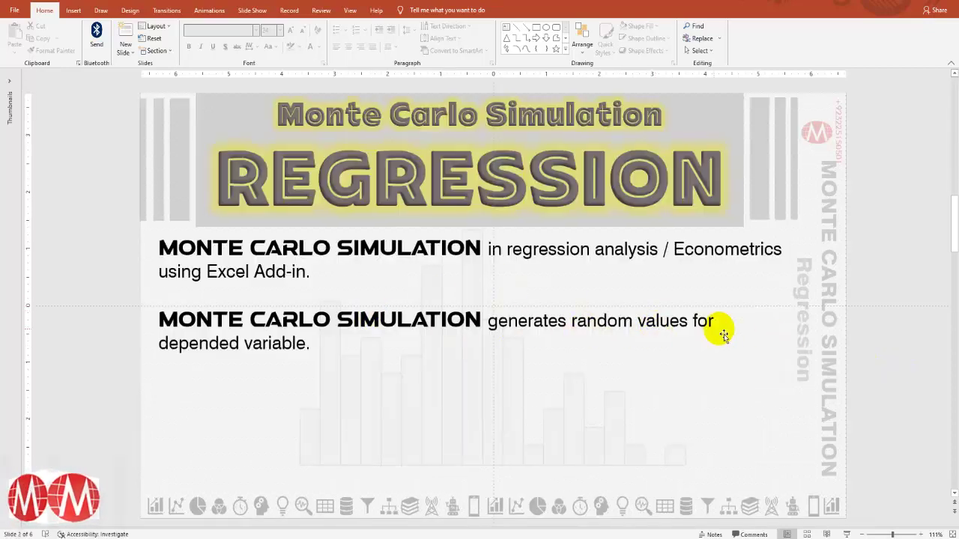
pyautogui.scroll(-1, 880, 327)
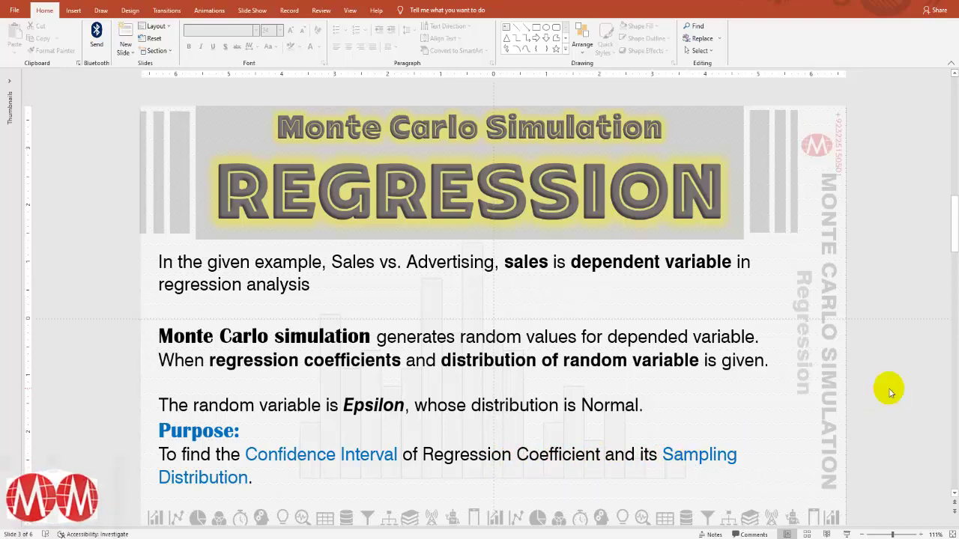
pyautogui.scroll(-1, 879, 390)
pyautogui.hotkey('alt', 'Tab')
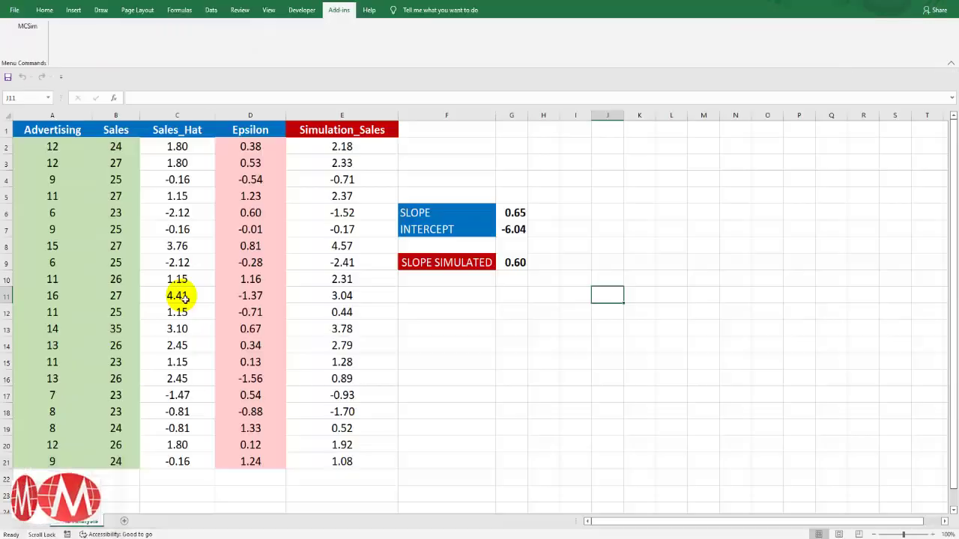
# Step: Examine the Advertising and Sales data in columns A and B
pyautogui.click(46, 131)
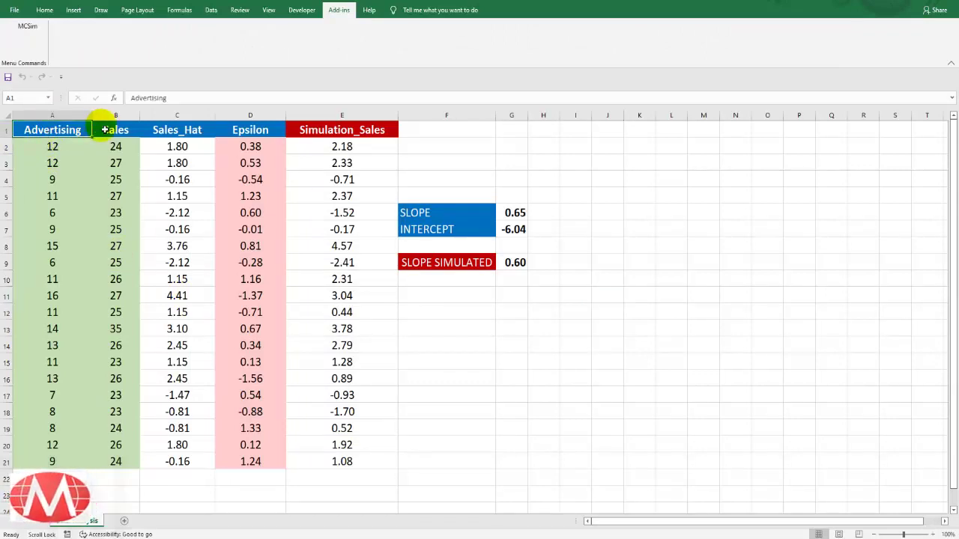
pyautogui.click(114, 129)
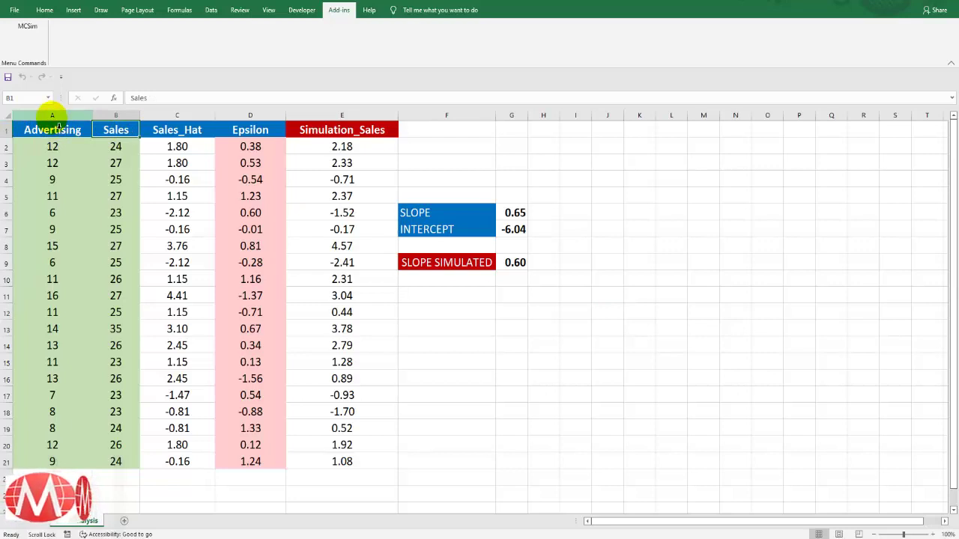
pyautogui.moveTo(52, 117); pyautogui.dragTo(110, 120)
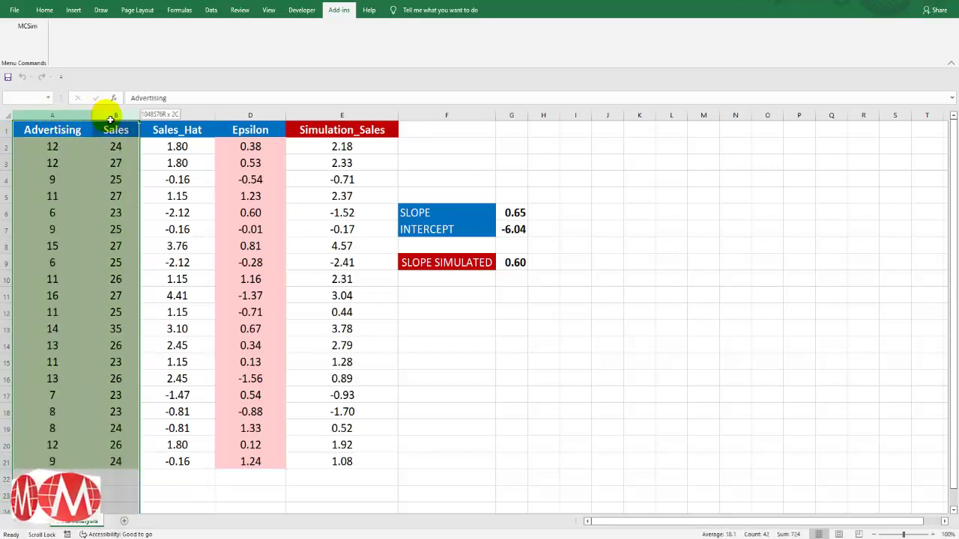
pyautogui.click(75, 165)
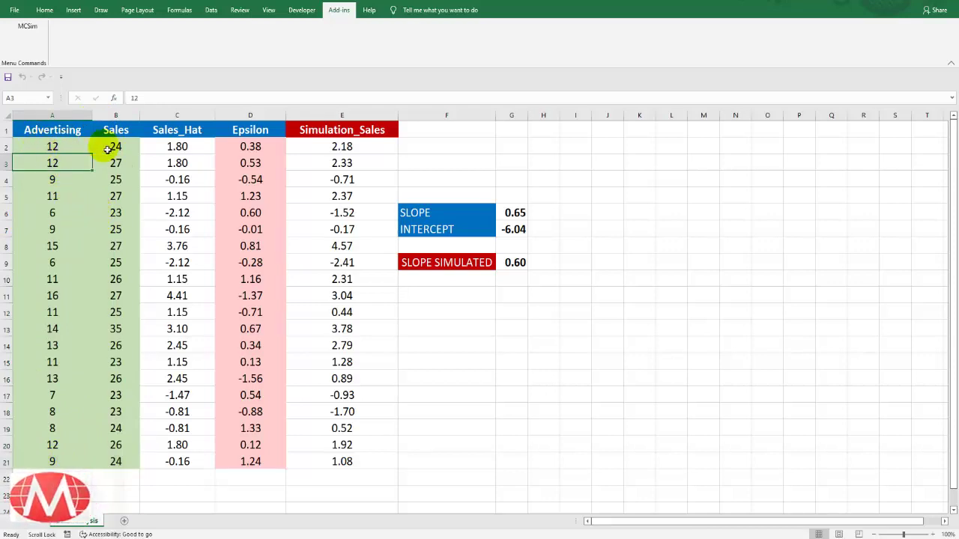
# Step: Inspect the SLOPE and INTERCEPT formulas in G6 and G7
pyautogui.doubleClick(515, 212)
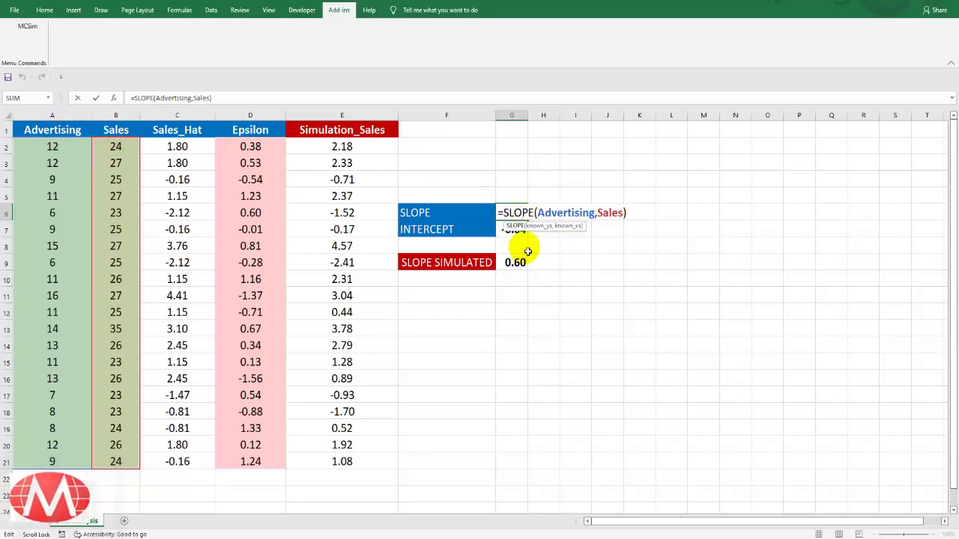
pyautogui.doubleClick(506, 232)
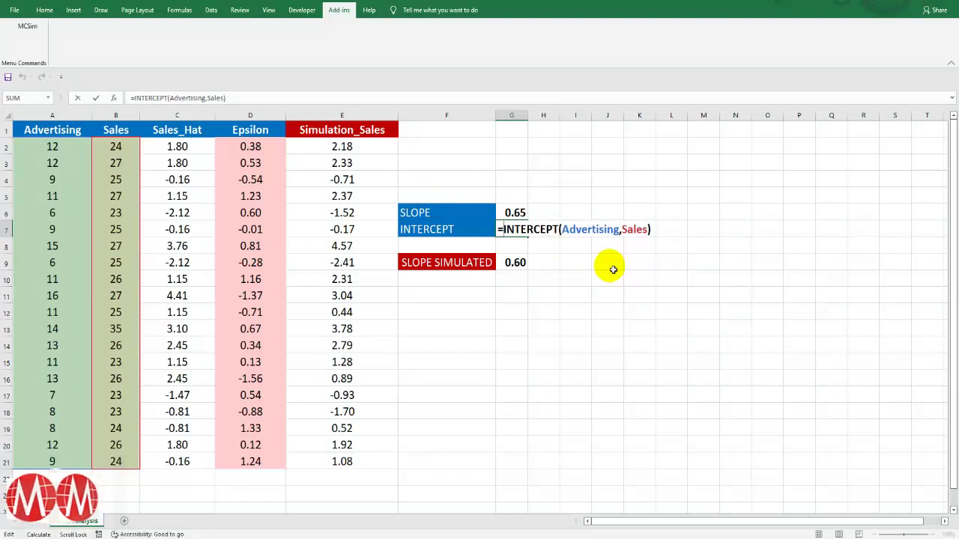
pyautogui.hotkey('ctrl', 'Return')
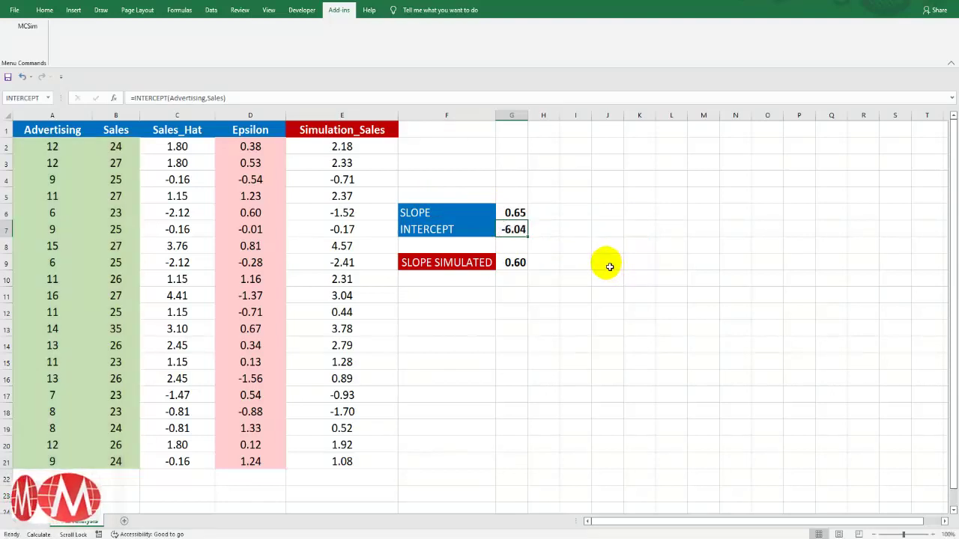
# Step: Inspect the Sales_Hat formula in C2 and the Epsilon random-number formula in D2
pyautogui.click(184, 149)
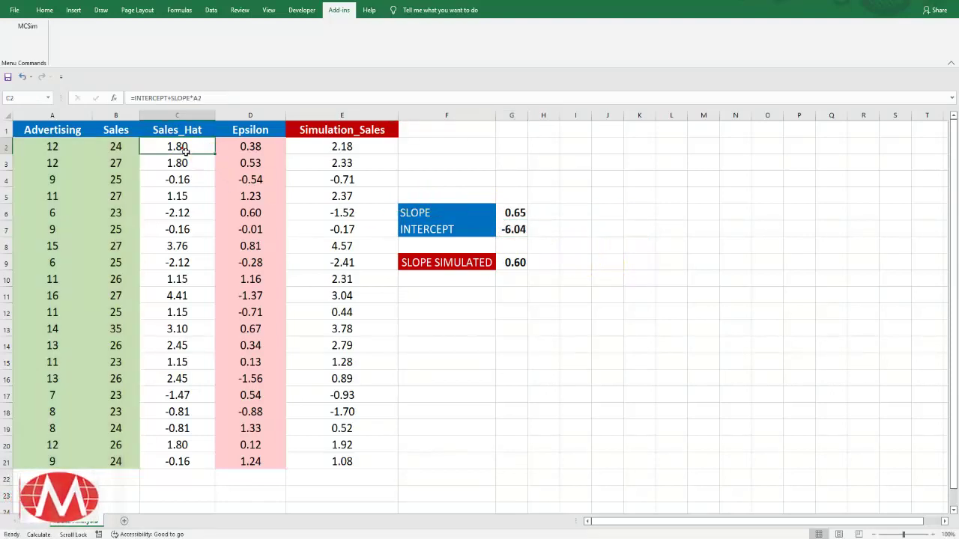
pyautogui.doubleClick(186, 150)
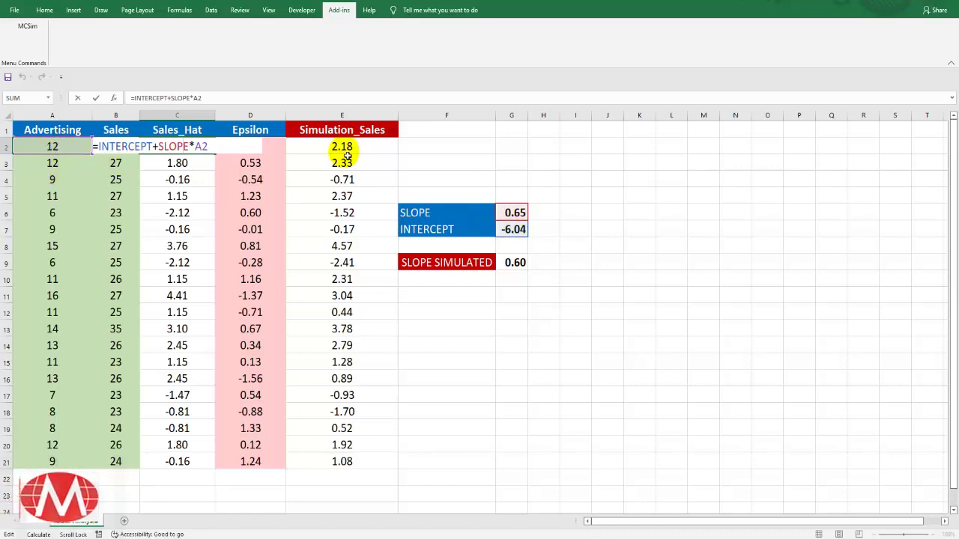
pyautogui.press('Escape')
pyautogui.click(259, 149)
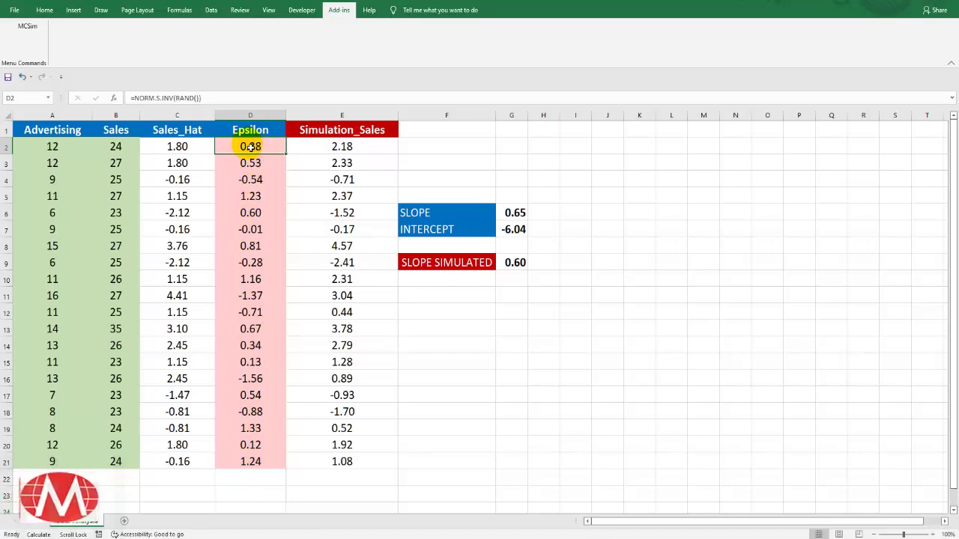
# Step: Inspect the Simulation_Sales sum formula in E2 and review the range E2:E21
pyautogui.click(343, 148)
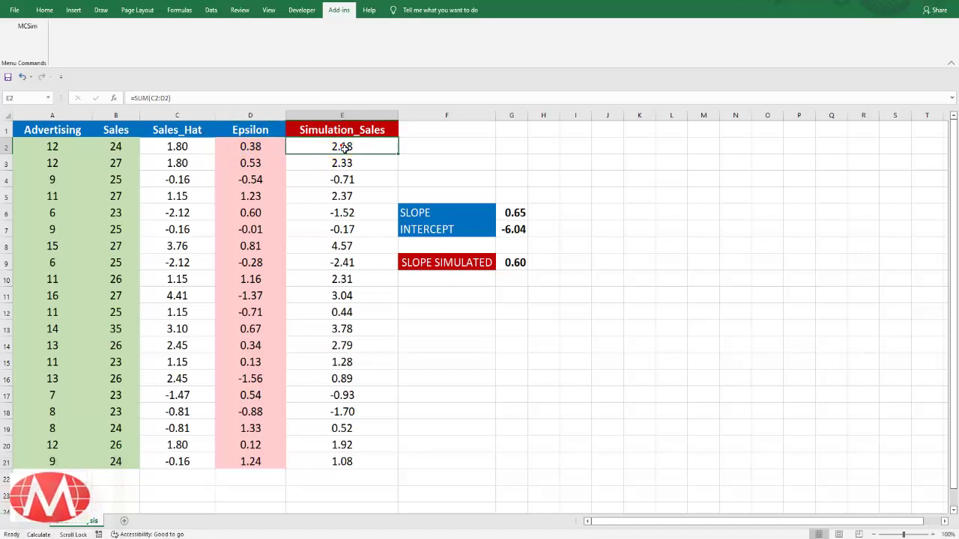
pyautogui.hotkey('alt', '=')
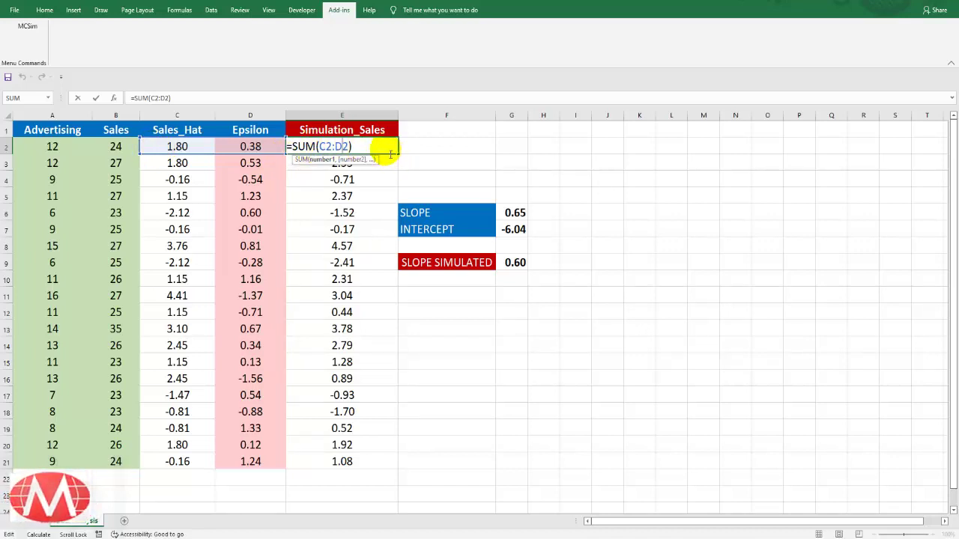
pyautogui.press('Return')
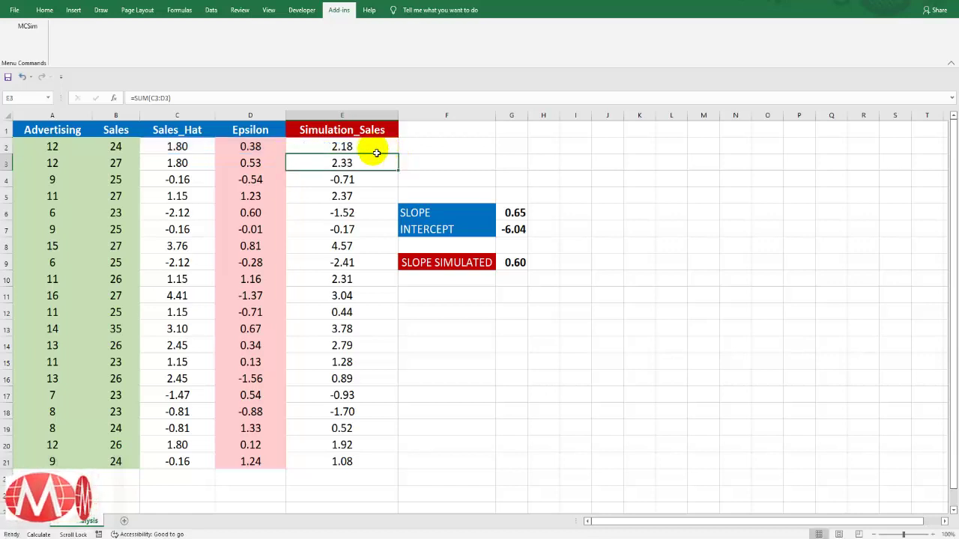
pyautogui.click(357, 149)
pyautogui.doubleClick(359, 148)
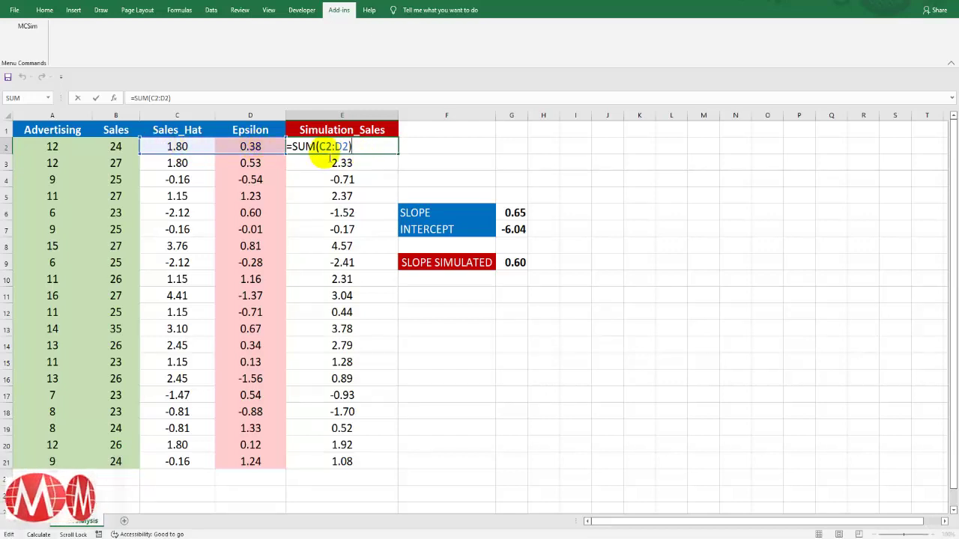
pyautogui.press('Return')
pyautogui.moveTo(362, 148); pyautogui.dragTo(364, 458)
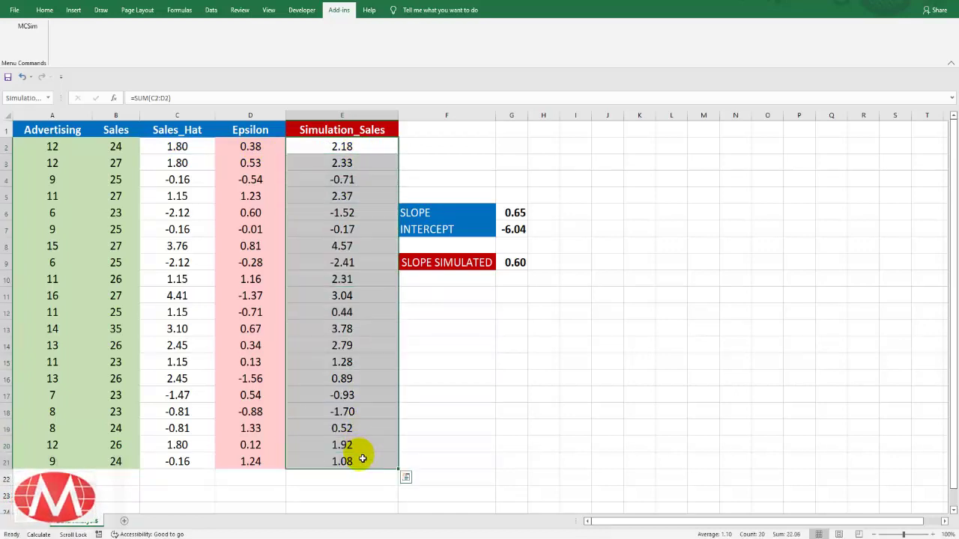
pyautogui.click(553, 359)
# Step: Inspect the SLOPE SIMULATED formula in G9 and compare its value with the original SLOPE in F6:G6
pyautogui.click(522, 263)
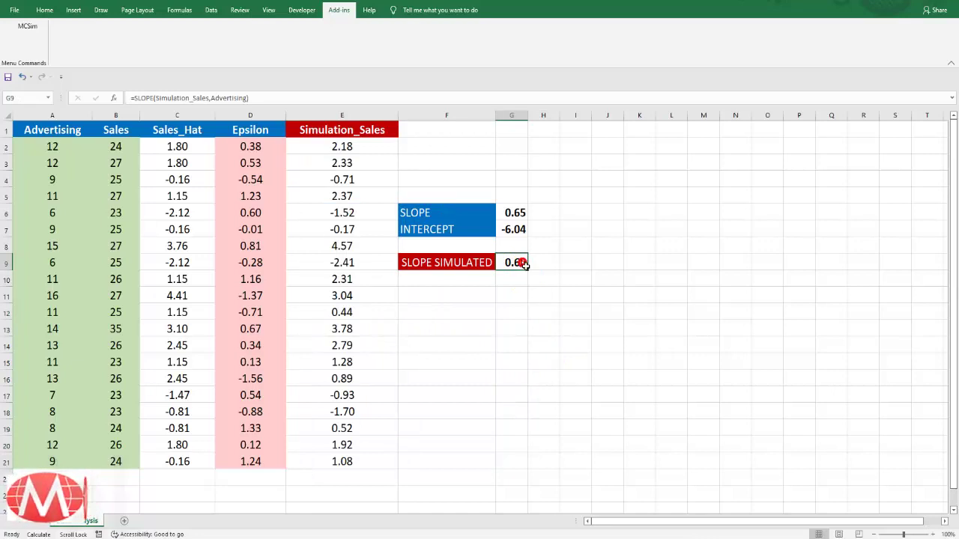
pyautogui.doubleClick(522, 263)
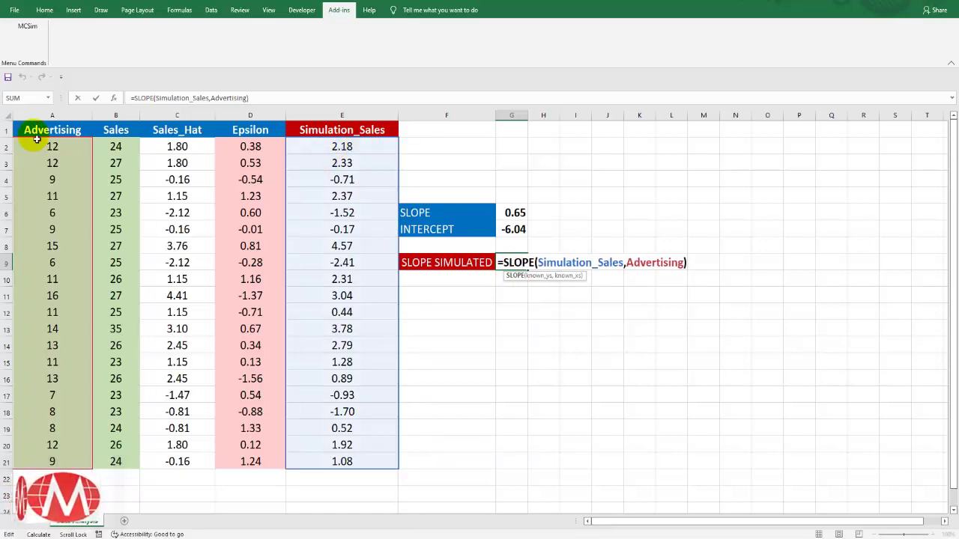
pyautogui.press('Return')
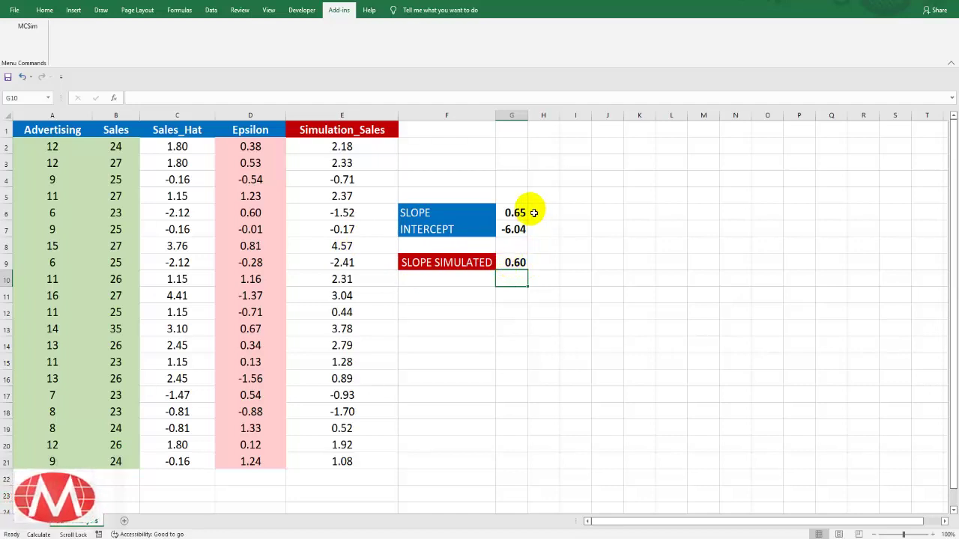
pyautogui.click(500, 215)
pyautogui.moveTo(428, 212); pyautogui.dragTo(505, 217)
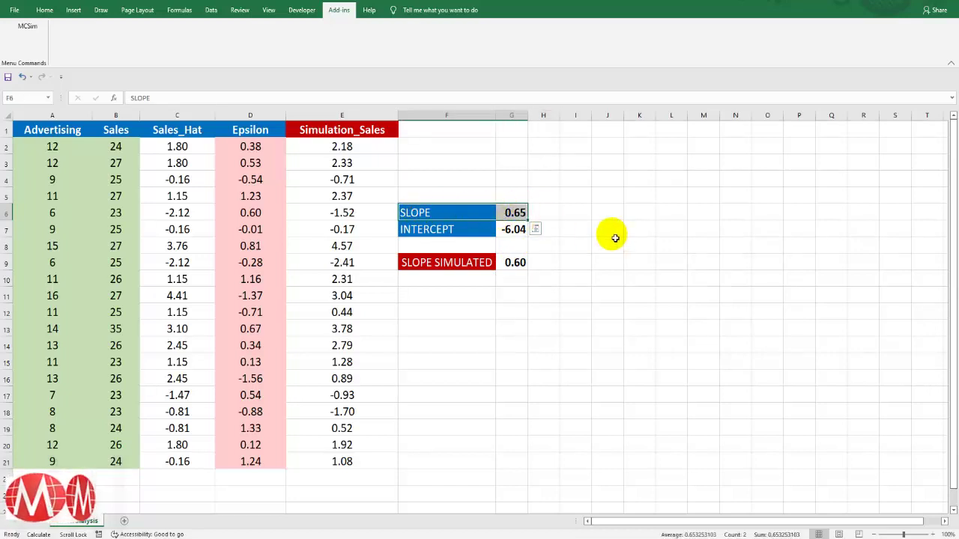
pyautogui.click(483, 215)
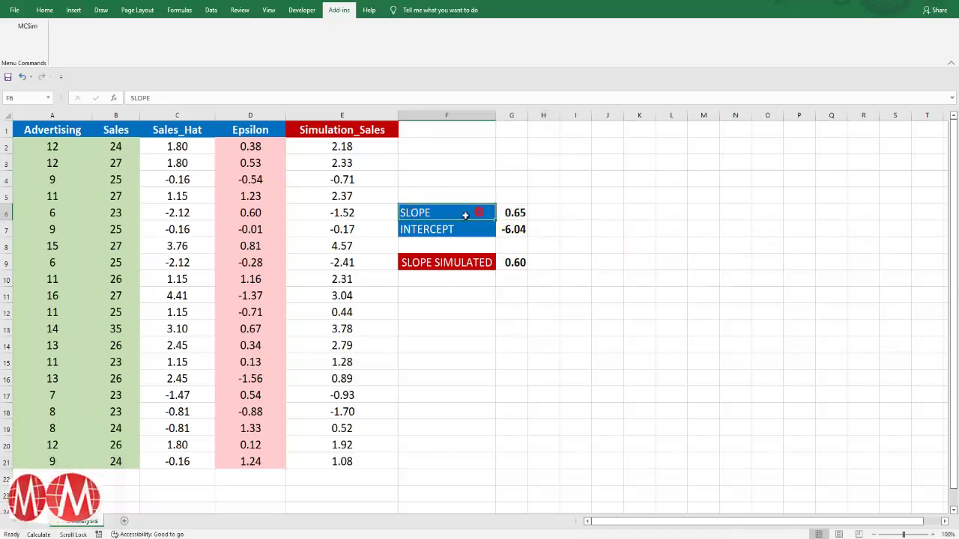
pyautogui.moveTo(494, 216); pyautogui.dragTo(577, 218)
pyautogui.click(613, 228)
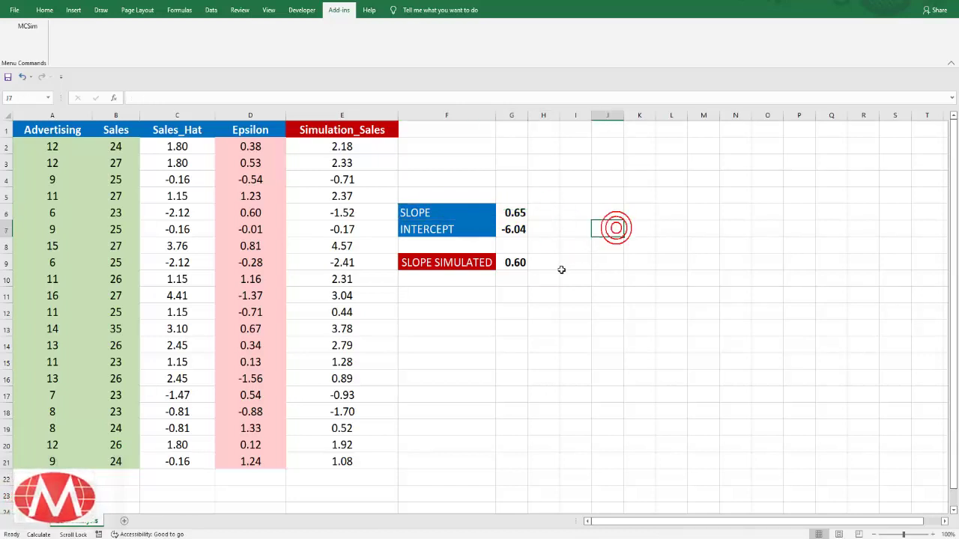
# Step: Enter 4 in H13, and re-enter the Epsilon formula in D3, saving the workbook to recalculate the random values
pyautogui.click(546, 338)
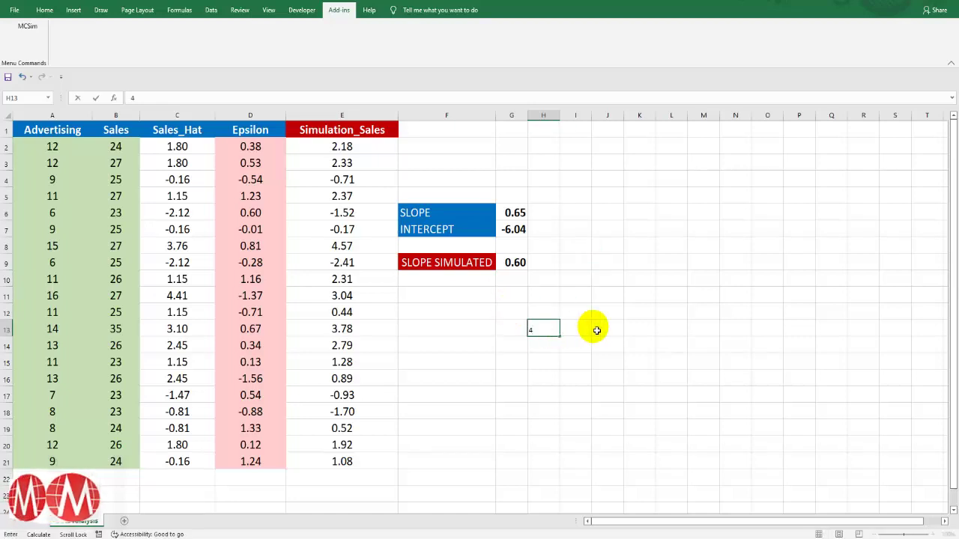
pyautogui.click(258, 164)
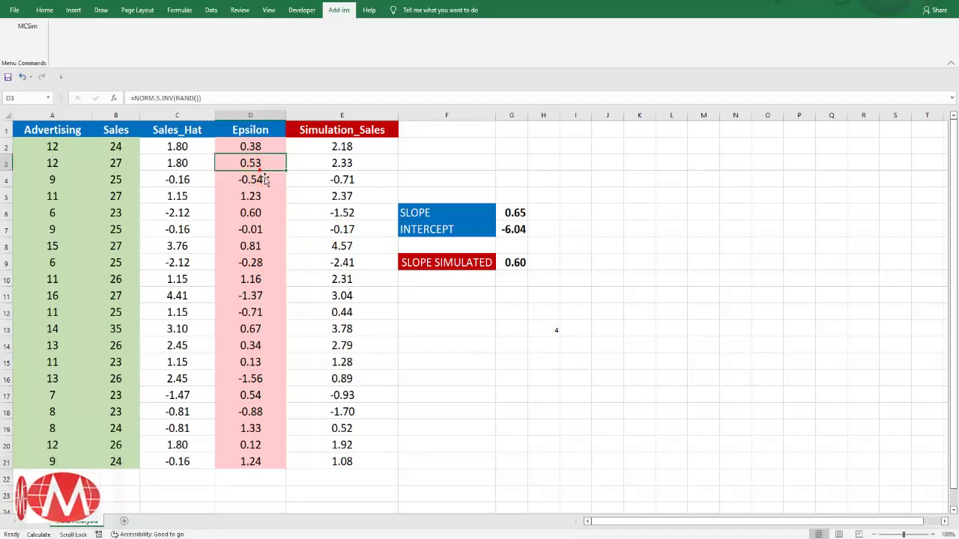
pyautogui.doubleClick(265, 170)
pyautogui.press('Return')
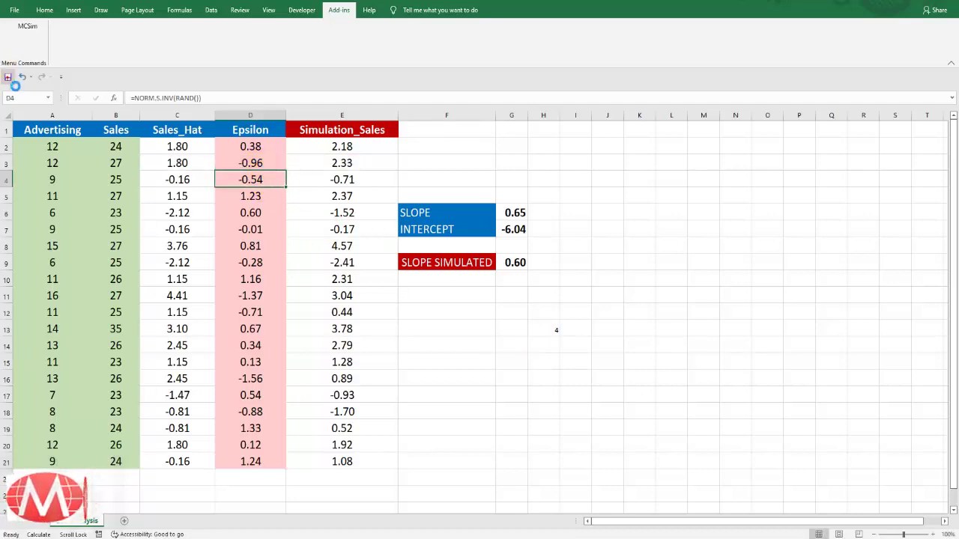
pyautogui.click(7, 75)
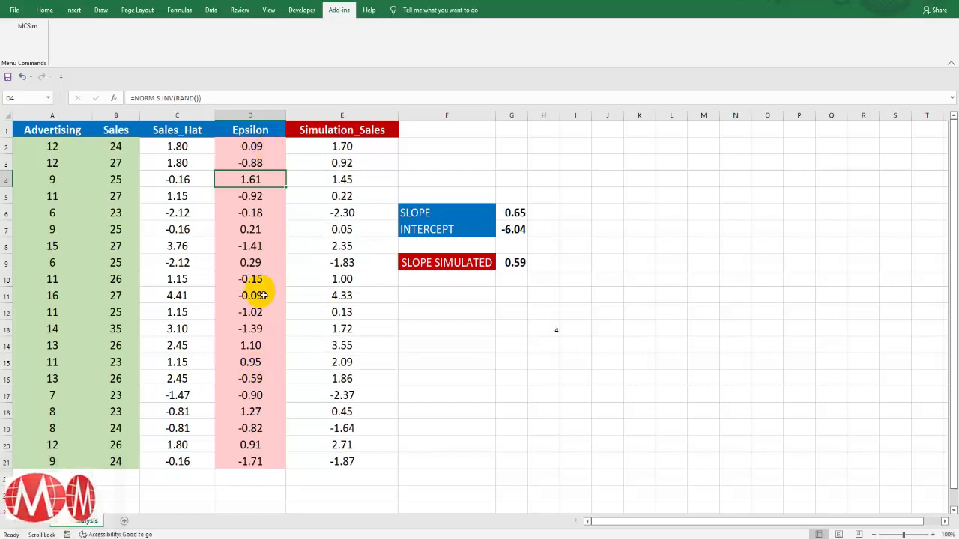
# Step: Re-enter the Epsilon formula in D7 and save the workbook to generate another set of simulated values
pyautogui.doubleClick(257, 232)
pyautogui.press('Return')
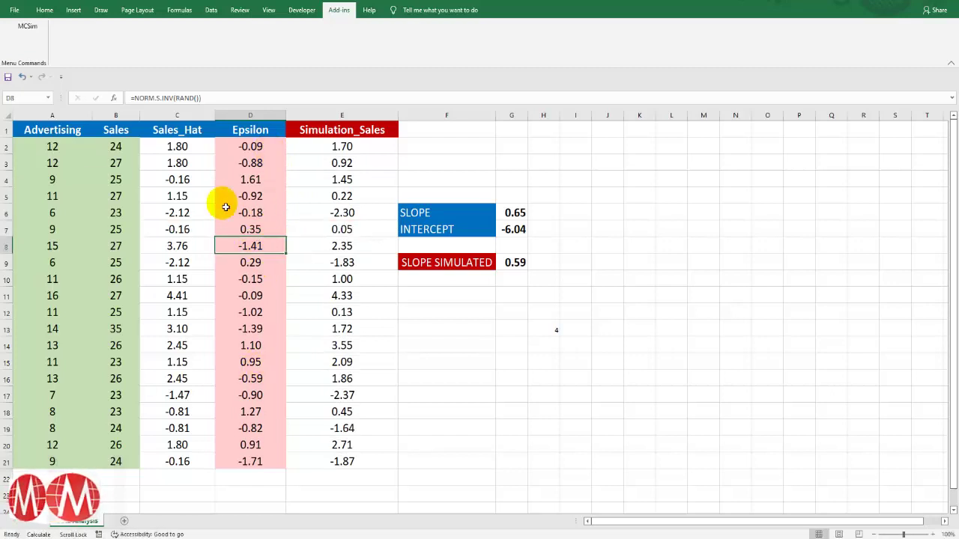
pyautogui.click(8, 77)
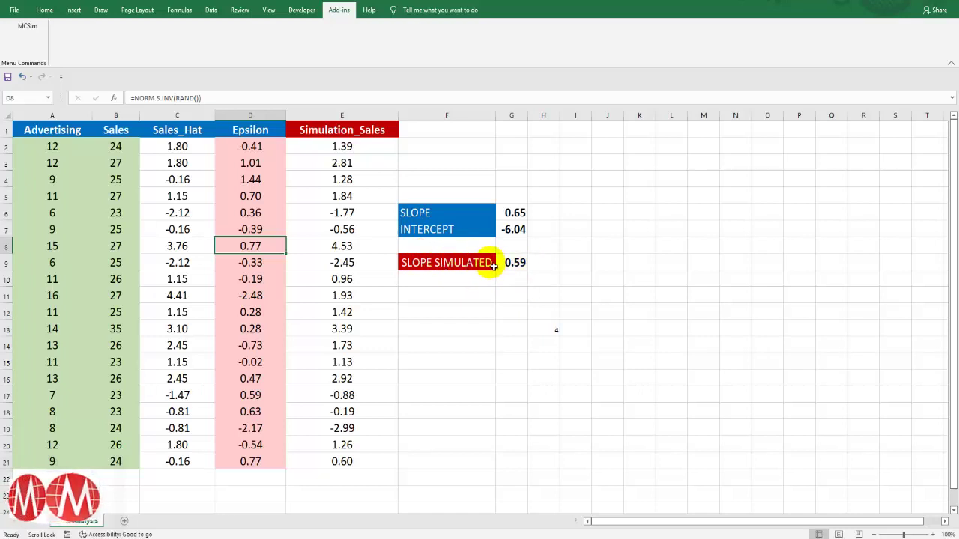
pyautogui.click(582, 269)
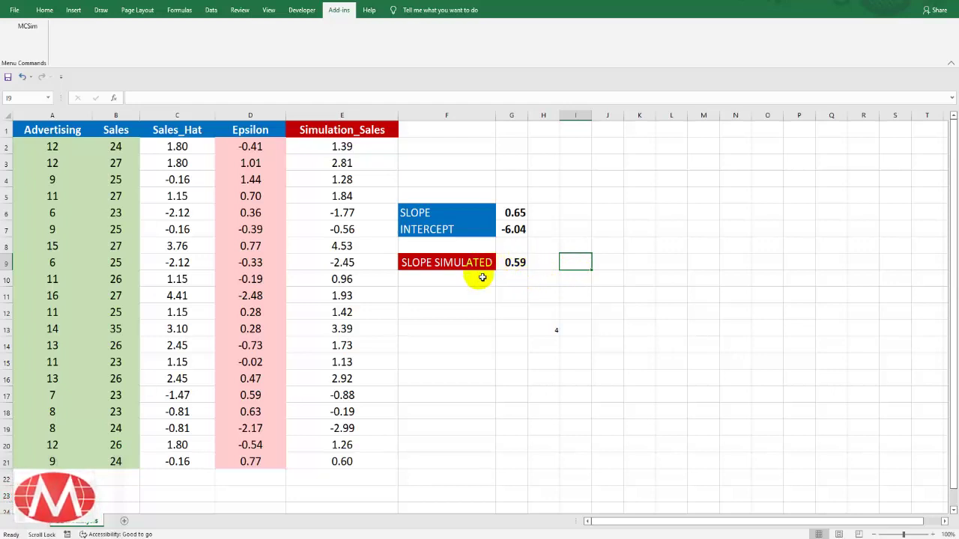
# Step: Run the MCSim simulation on the SLOPE SIMULATED cell G9 with 1000 repetitions and Record All Selected Cells enabled
pyautogui.click(510, 265)
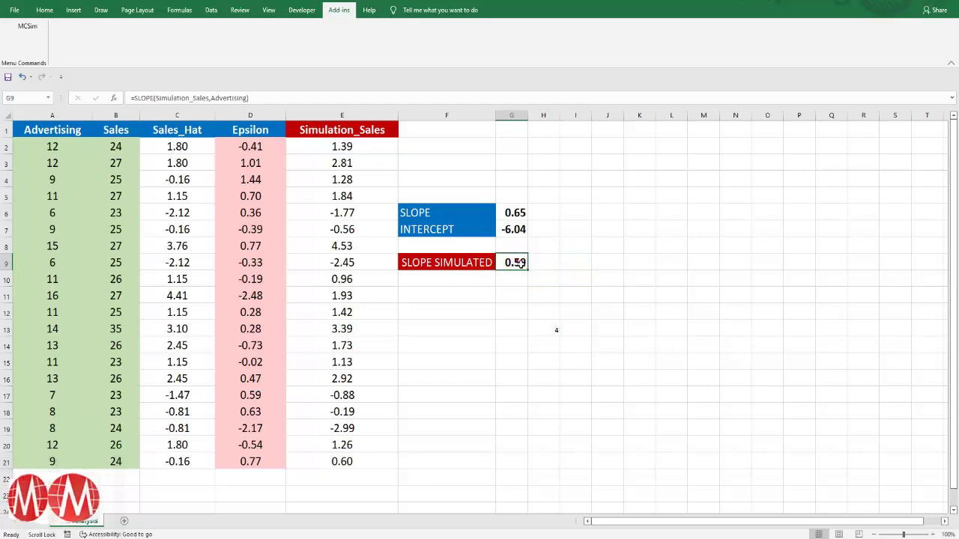
pyautogui.click(23, 28)
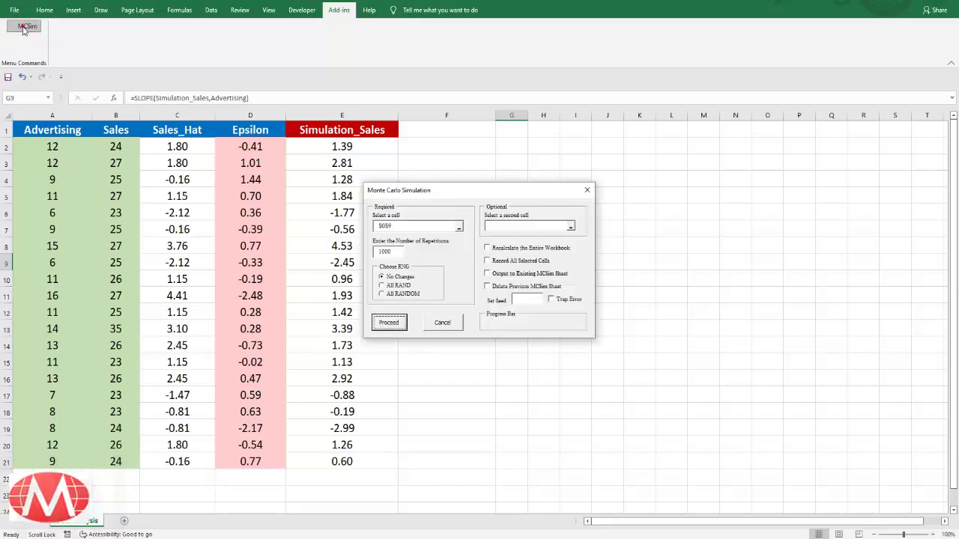
pyautogui.moveTo(428, 192); pyautogui.dragTo(669, 193)
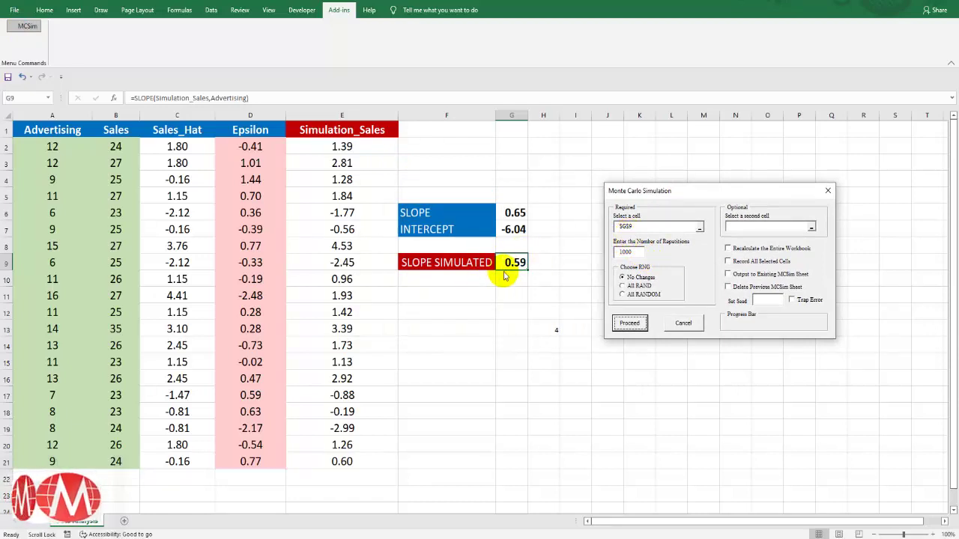
pyautogui.click(642, 254)
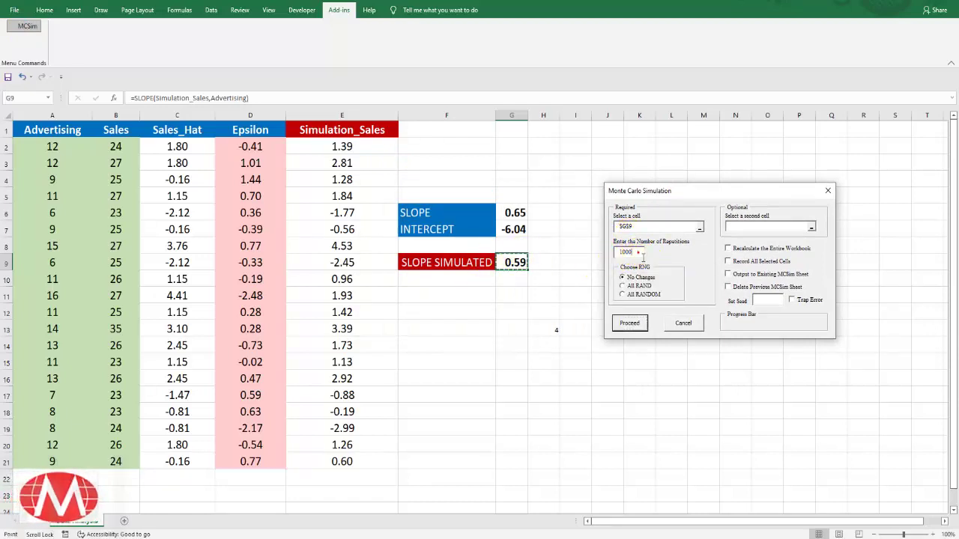
pyautogui.doubleClick(642, 254)
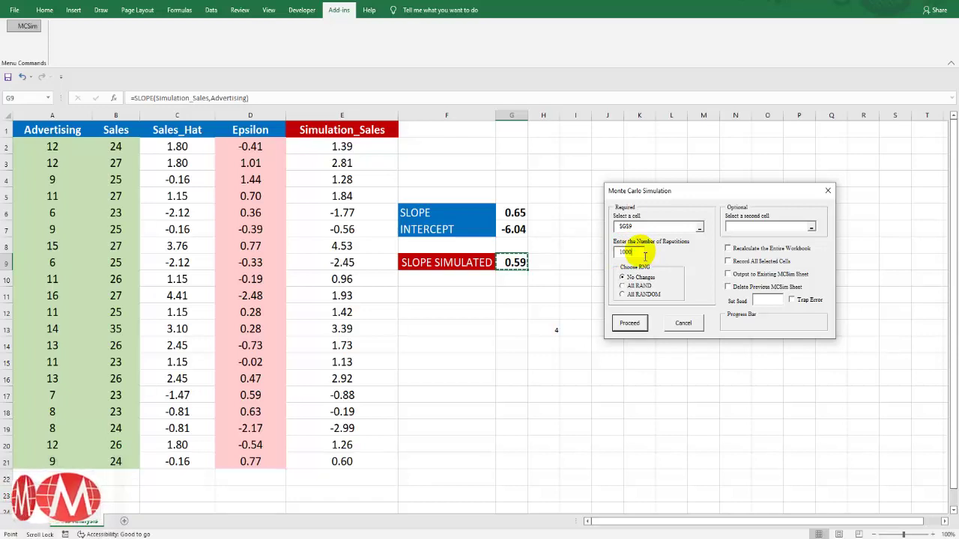
pyautogui.click(727, 262)
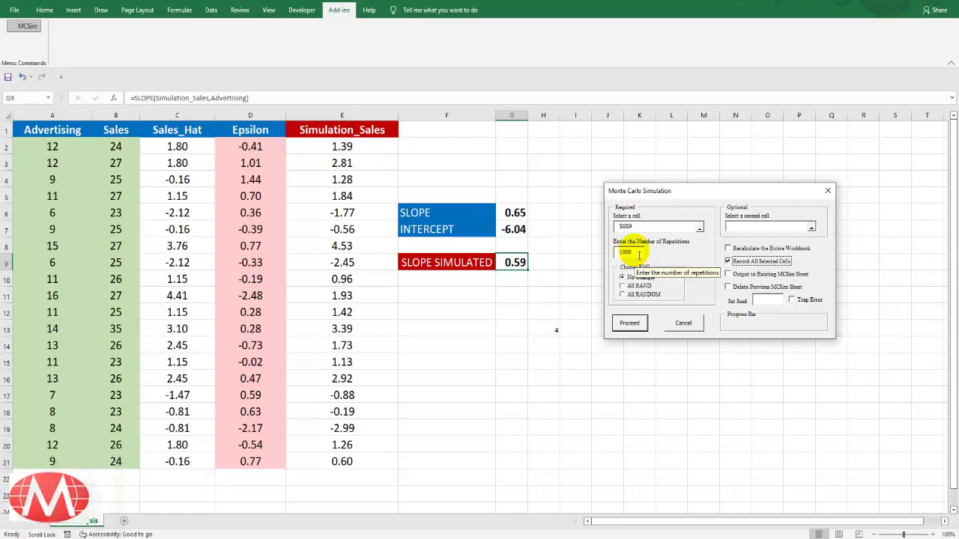
pyautogui.click(627, 325)
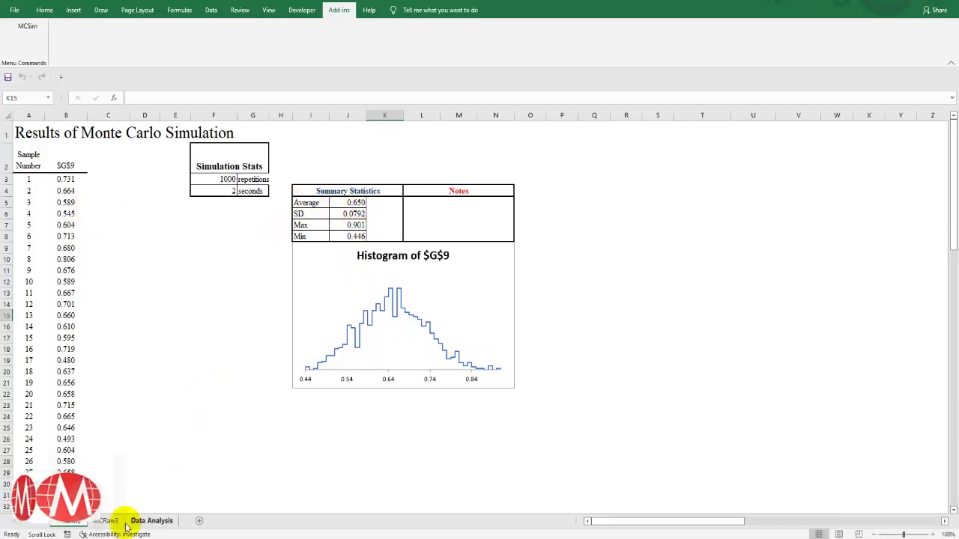
# Step: Compare the original SLOPE in G6 of the Data Analysis sheet with the summary statistics on the simulation results sheet
pyautogui.click(151, 520)
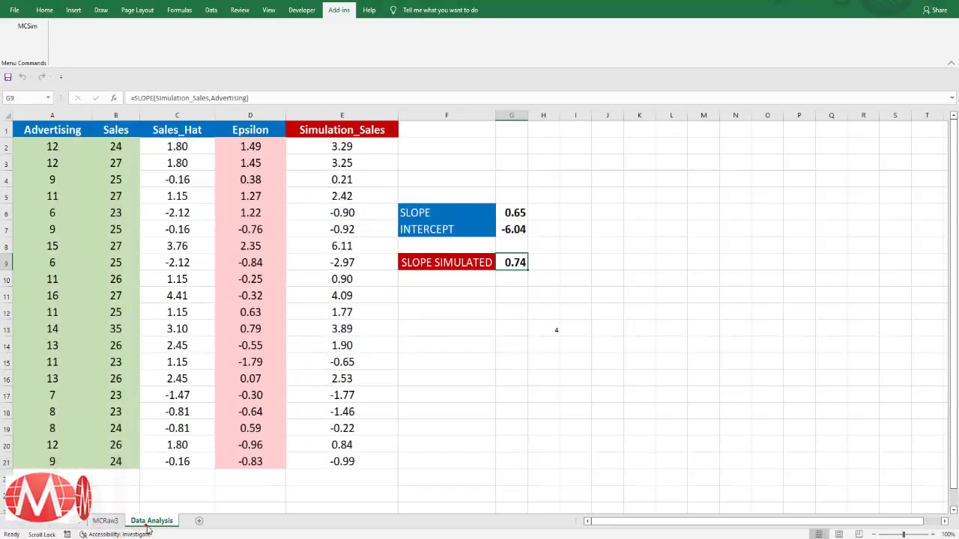
pyautogui.click(517, 214)
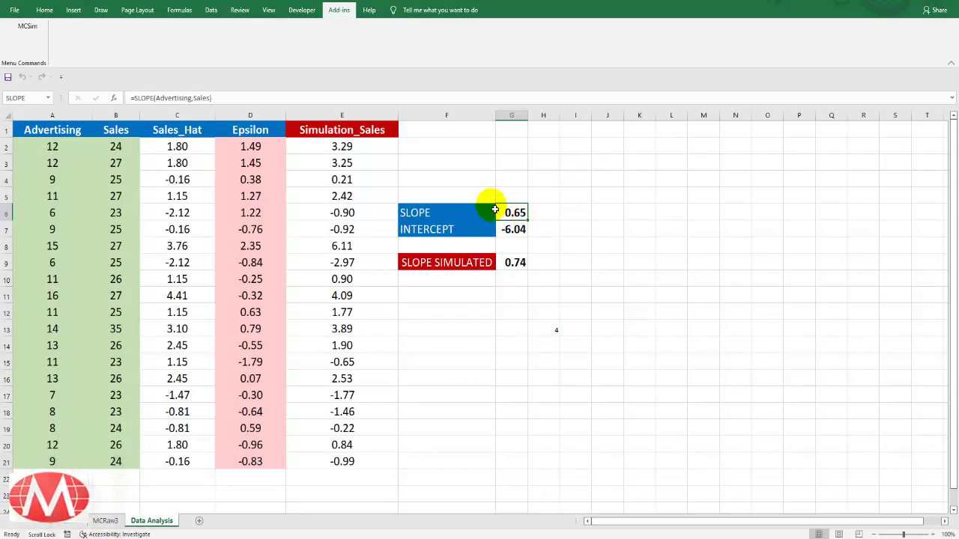
pyautogui.click(70, 521)
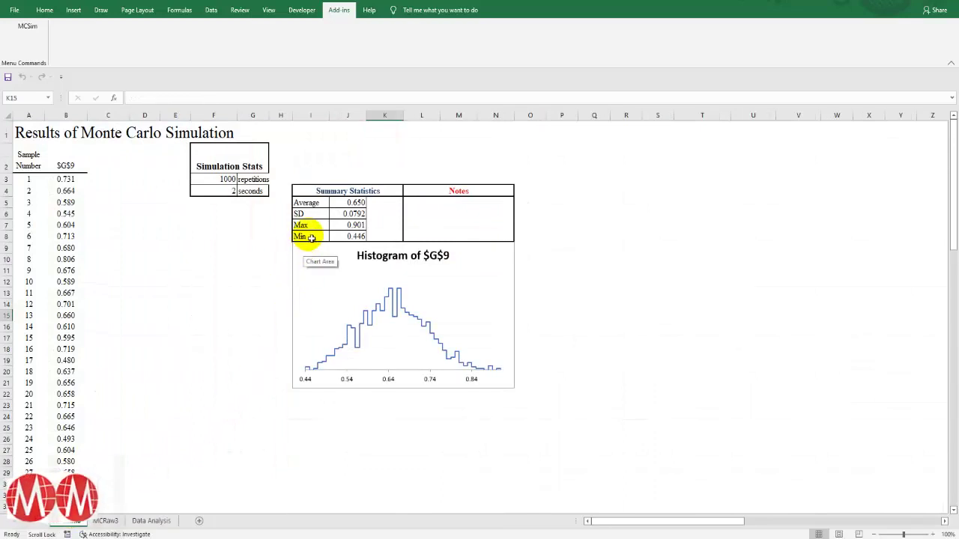
# Step: Examine the first simulated slopes in column B and the repetitions and seconds under Simulation Stats
pyautogui.moveTo(62, 179); pyautogui.dragTo(65, 335)
pyautogui.click(173, 285)
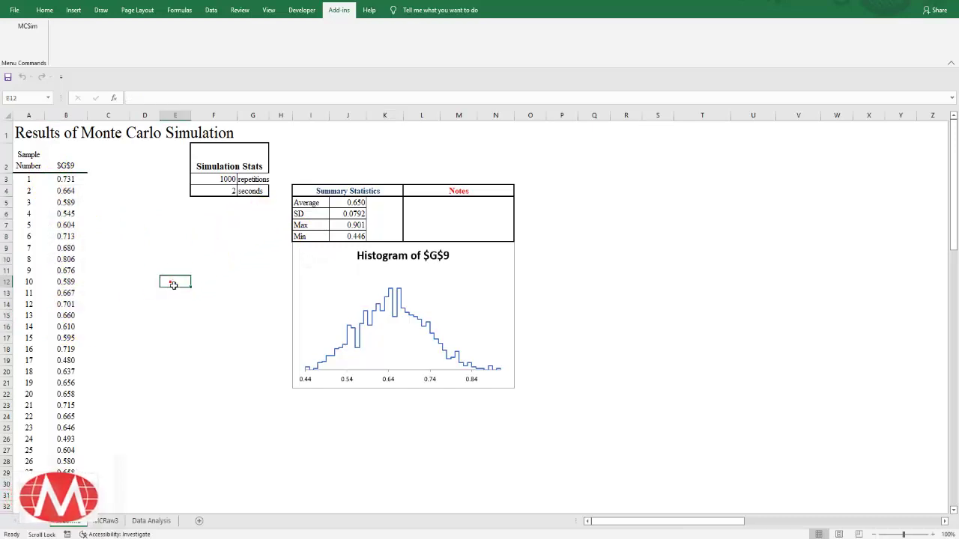
pyautogui.click(230, 187)
pyautogui.click(253, 180)
pyautogui.click(224, 180)
pyautogui.click(257, 192)
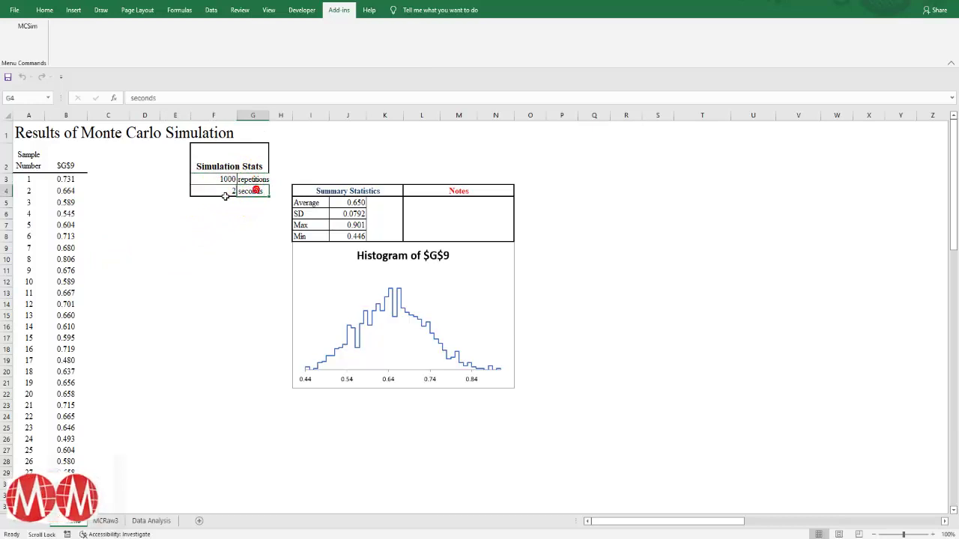
# Step: Review the simulated slopes in column B down to the end of the list, and check the repetitions entry again
pyautogui.click(67, 192)
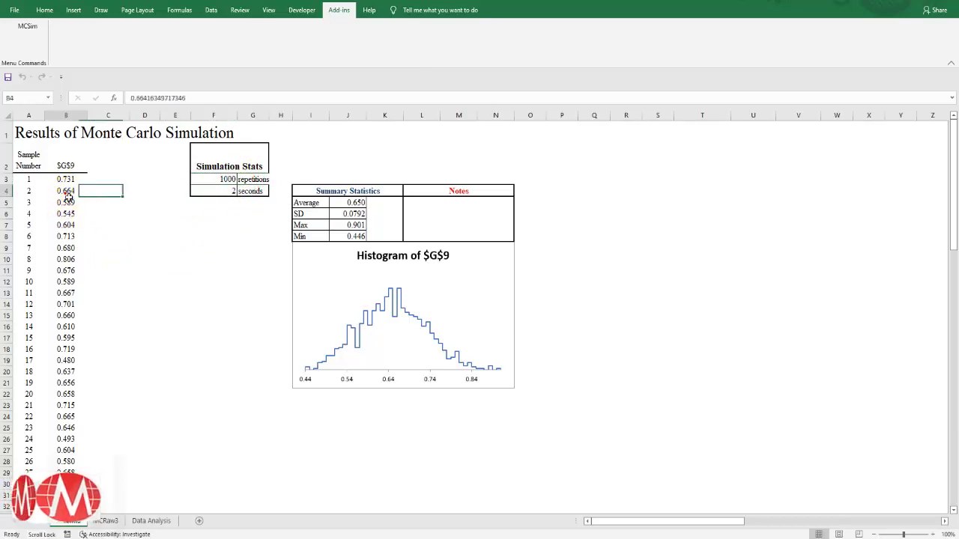
pyautogui.moveTo(66, 181); pyautogui.dragTo(68, 348)
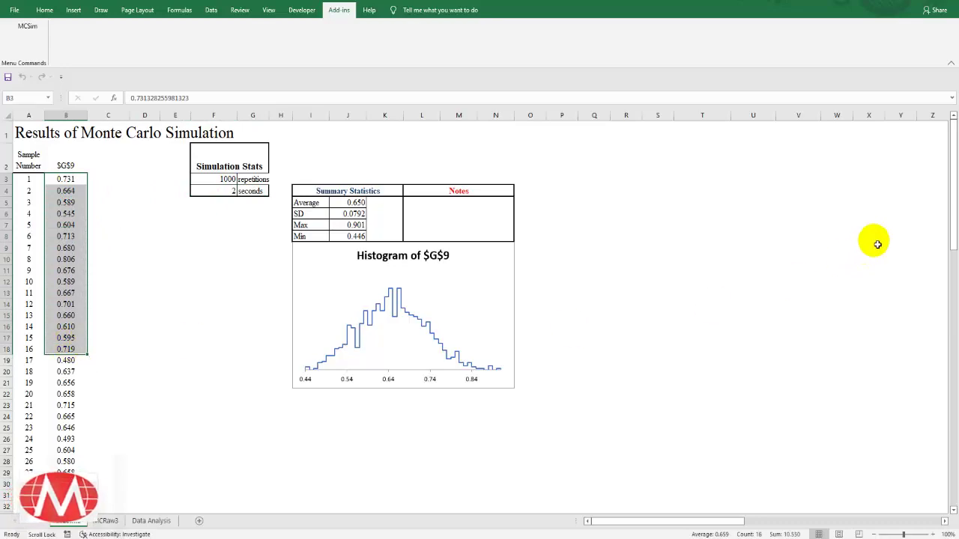
pyautogui.moveTo(953, 207); pyautogui.dragTo(951, 494)
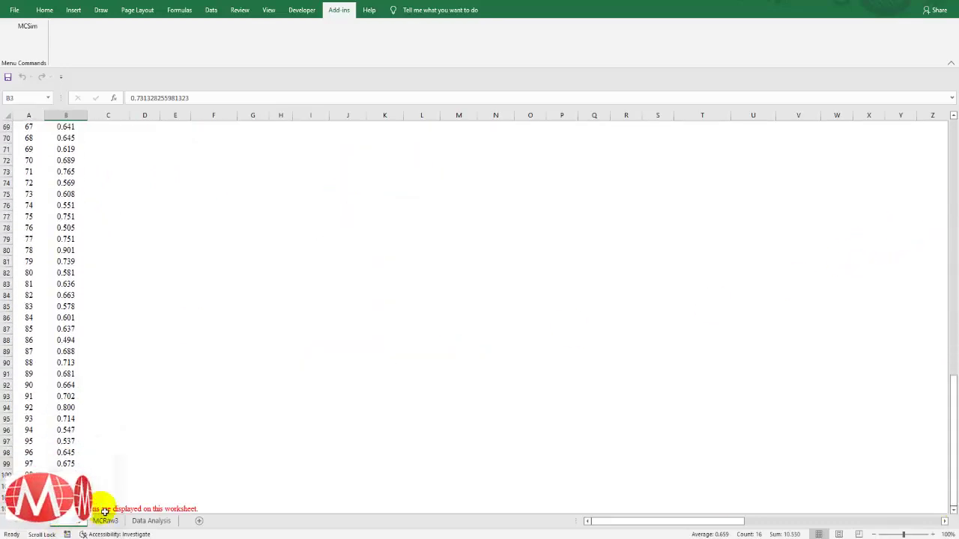
pyautogui.moveTo(953, 449); pyautogui.dragTo(948, 132)
pyautogui.click(252, 184)
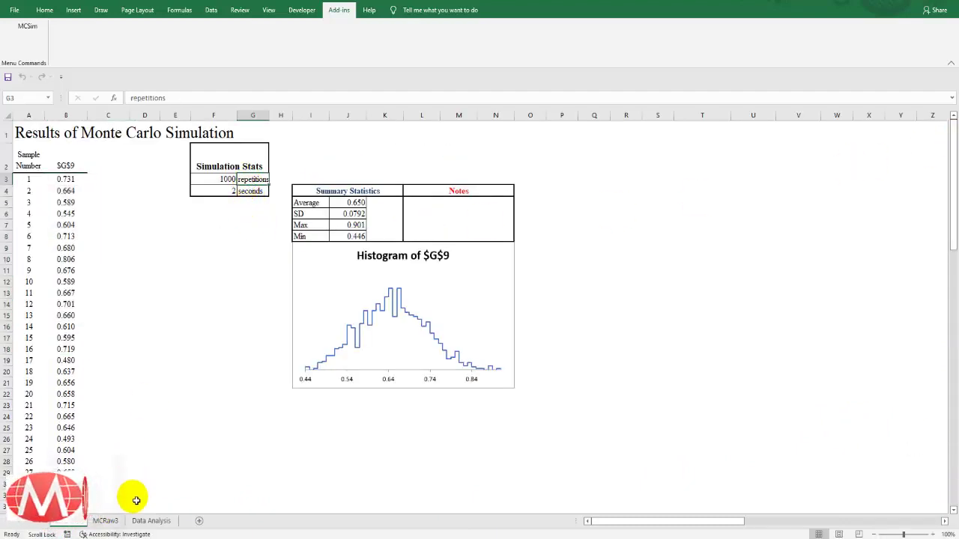
# Step: Inspect the raw simulated slopes on the MCRaw3 sheet and compare them with the SLOPE in G6 of Data Analysis
pyautogui.click(106, 520)
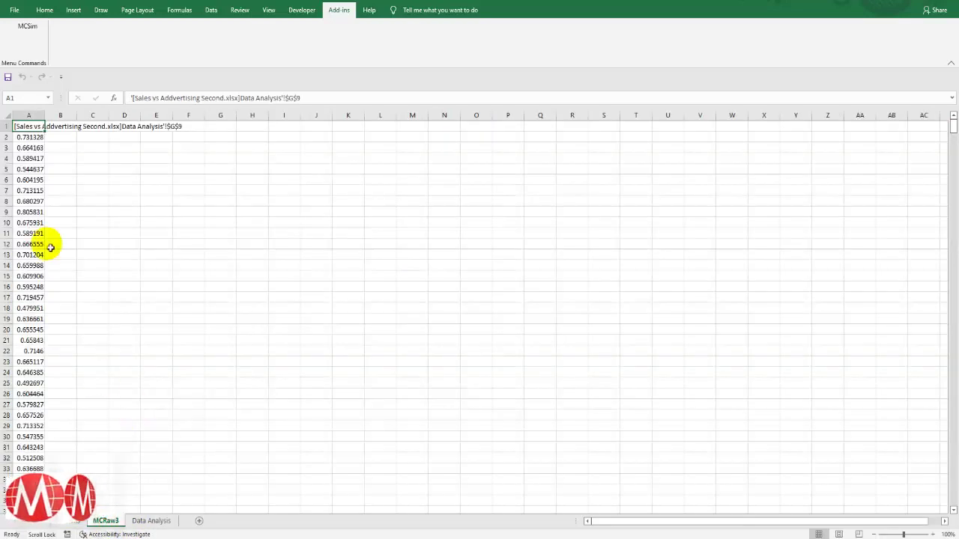
pyautogui.click(30, 140)
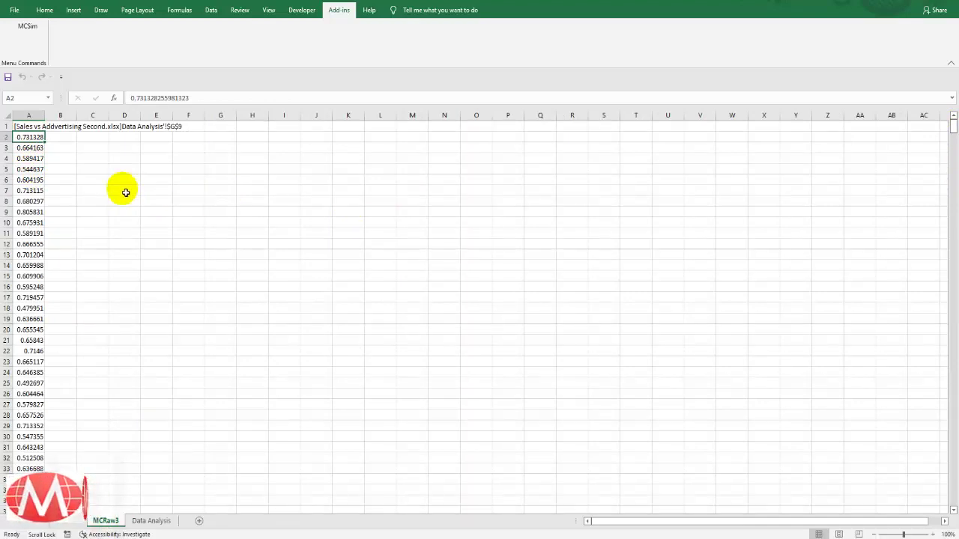
pyautogui.click(152, 520)
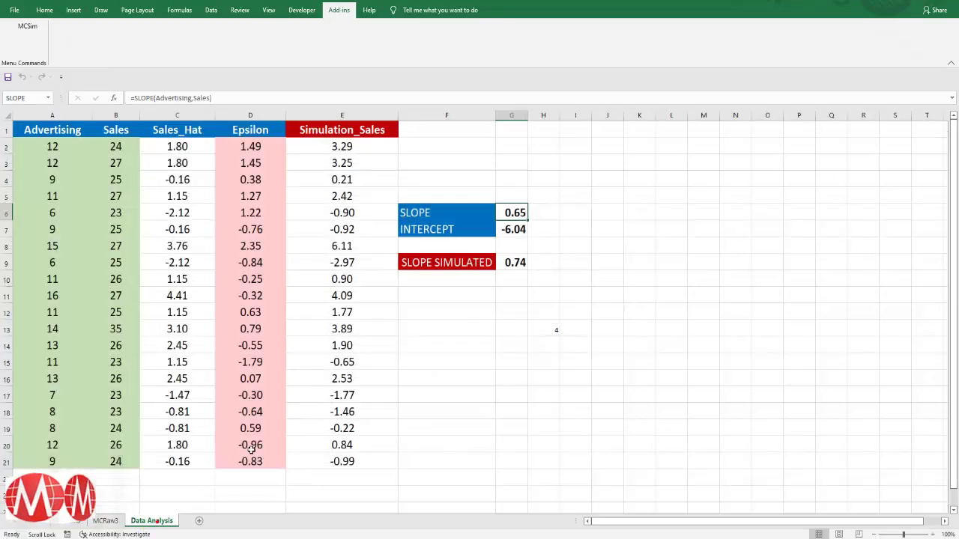
pyautogui.click(513, 214)
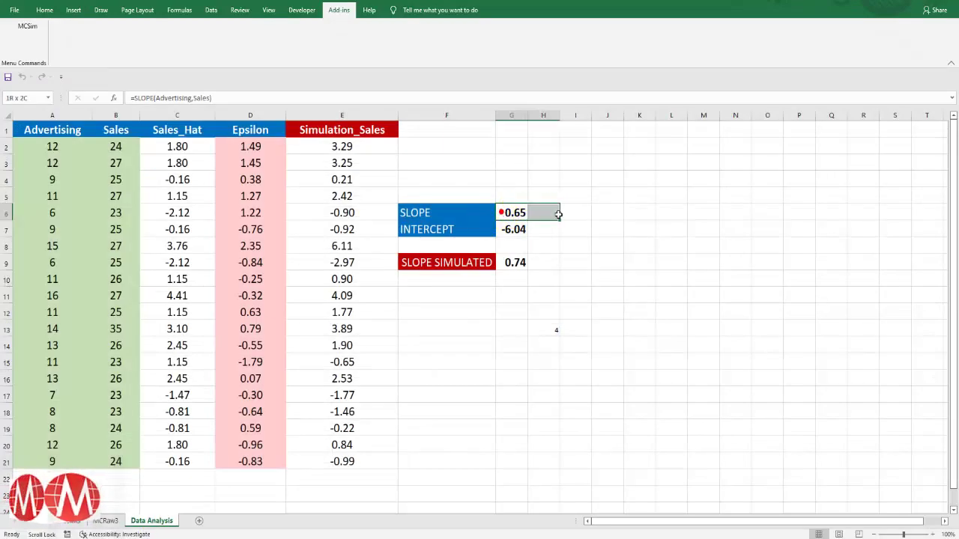
pyautogui.click(568, 249)
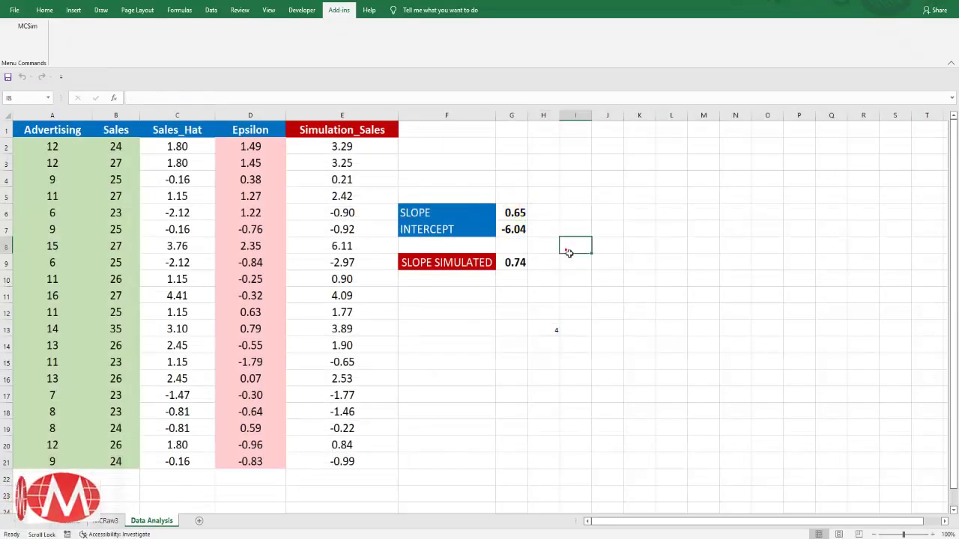
# Step: Sort all simulated slopes in column A of MCRaw3, from A2 down, from smallest to largest
pyautogui.click(105, 520)
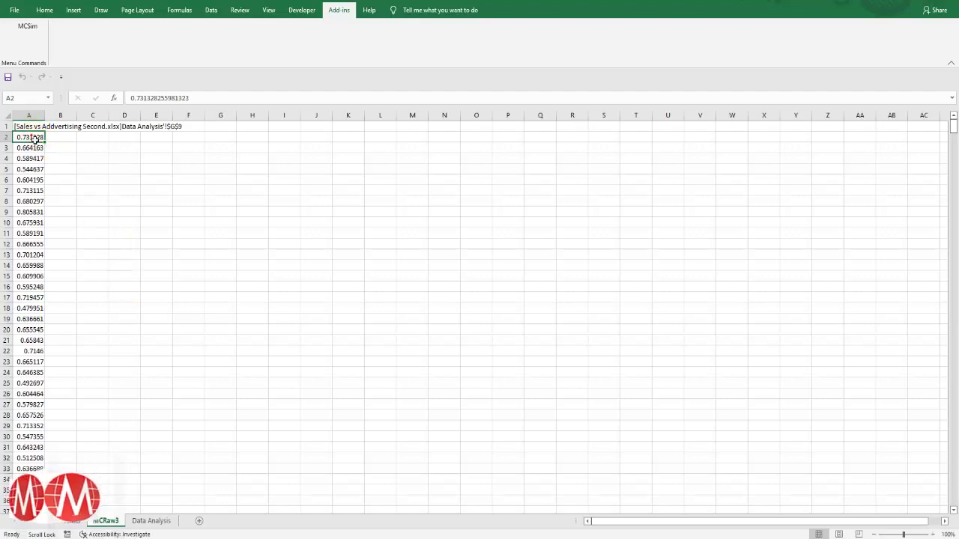
pyautogui.hotkey('ctrl', 'shift', 'Down')
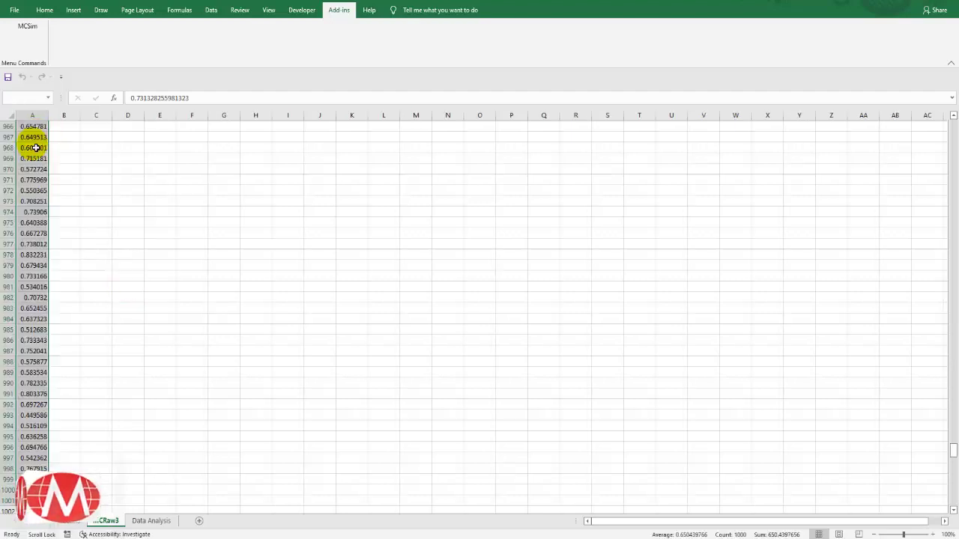
pyautogui.click(44, 10)
pyautogui.click(898, 45)
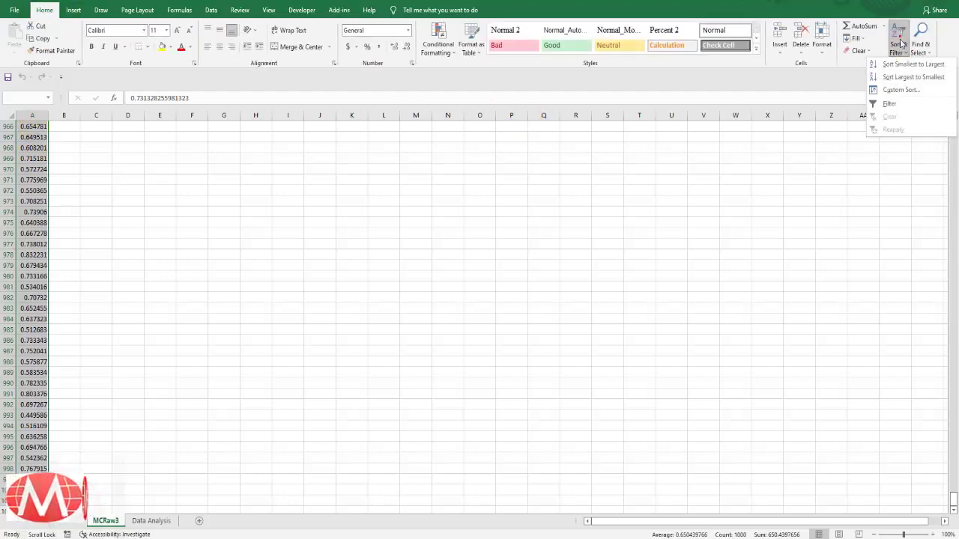
pyautogui.click(901, 64)
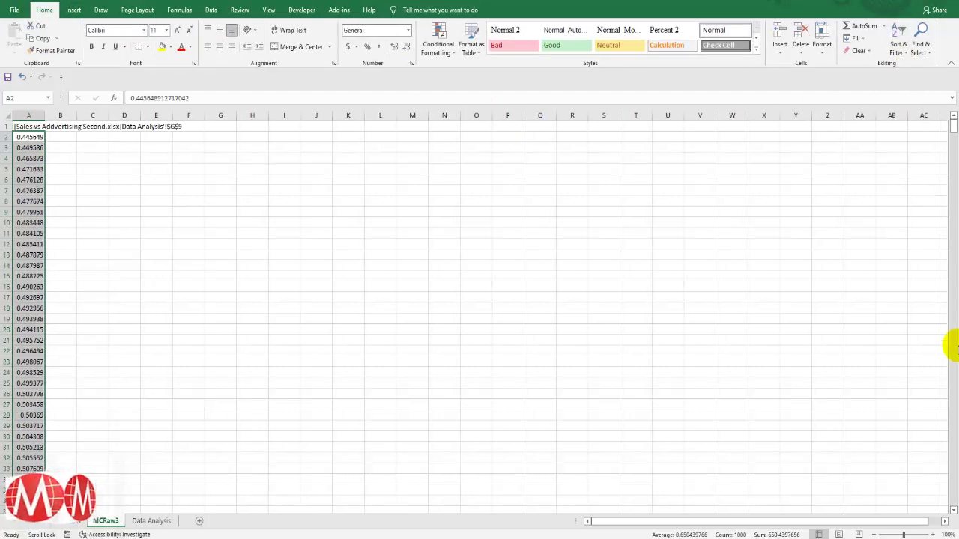
pyautogui.click(124, 150)
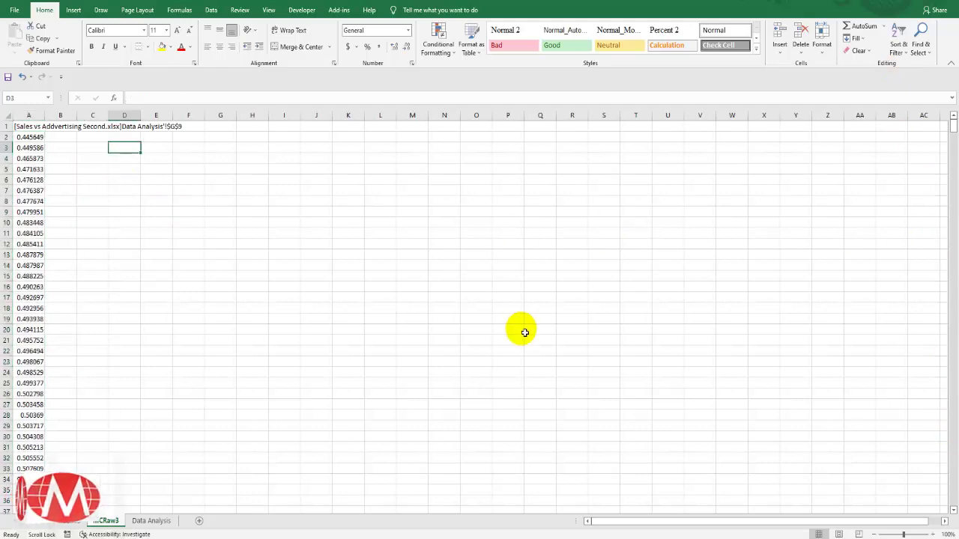
pyautogui.write('=p')
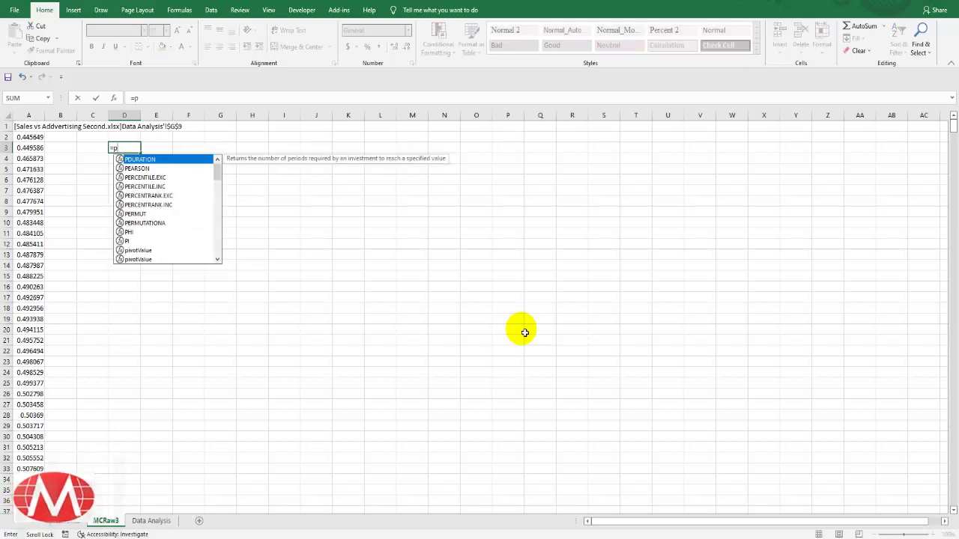
pyautogui.write('e')
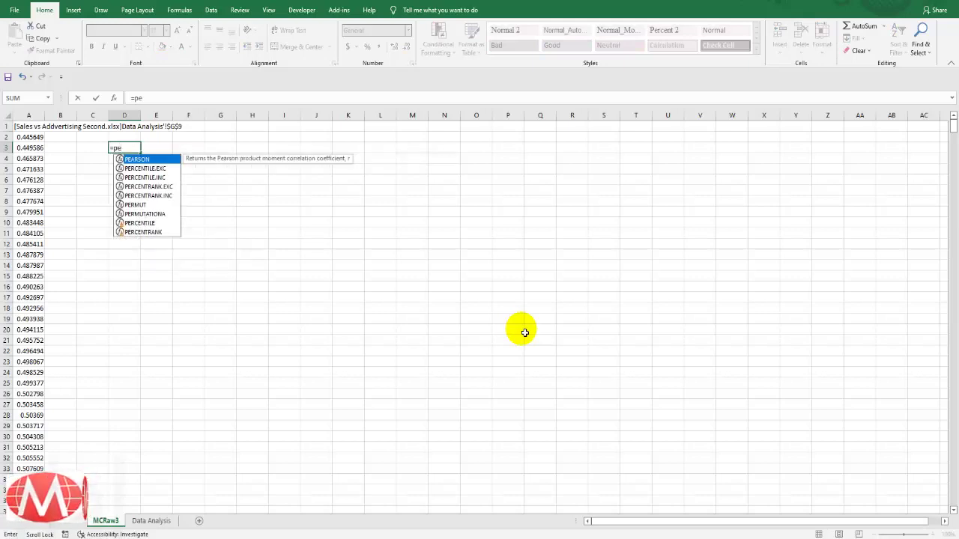
pyautogui.press('Escape')
pyautogui.press('Escape')
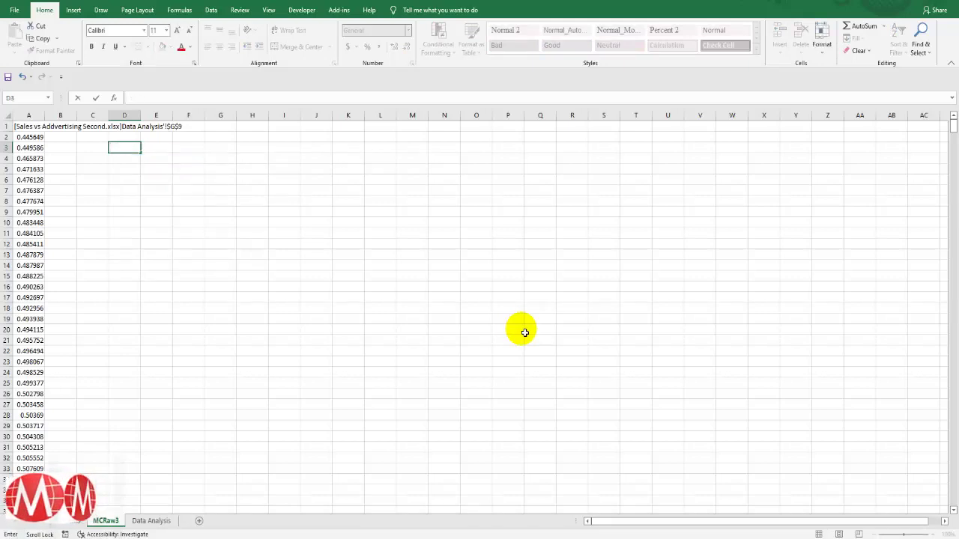
pyautogui.click(523, 331)
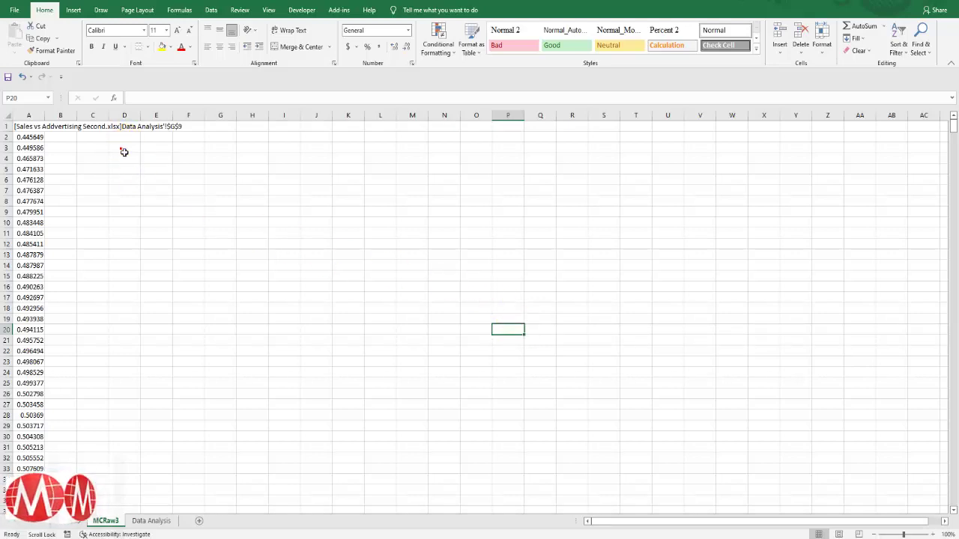
# Step: Compute the 2.5th percentile of the simulated slopes in D3 with =PERCENTILE.INC(A2:A1001,0.025)
pyautogui.click(124, 151)
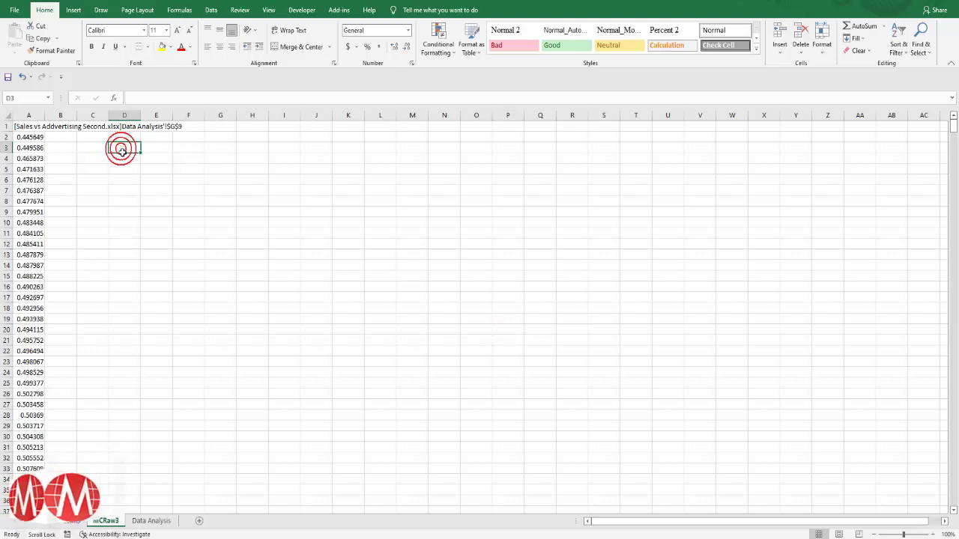
pyautogui.write('=')
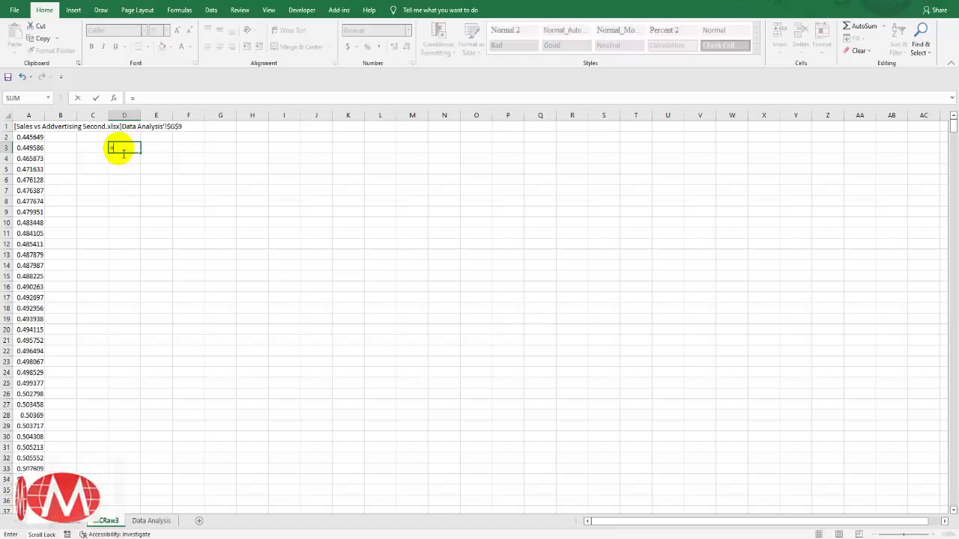
pyautogui.write('perc')
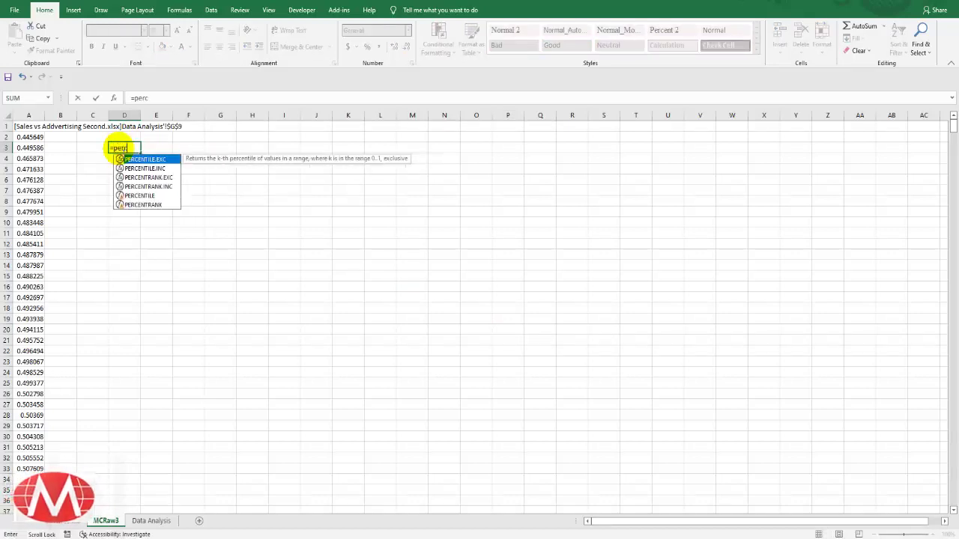
pyautogui.doubleClick(159, 170)
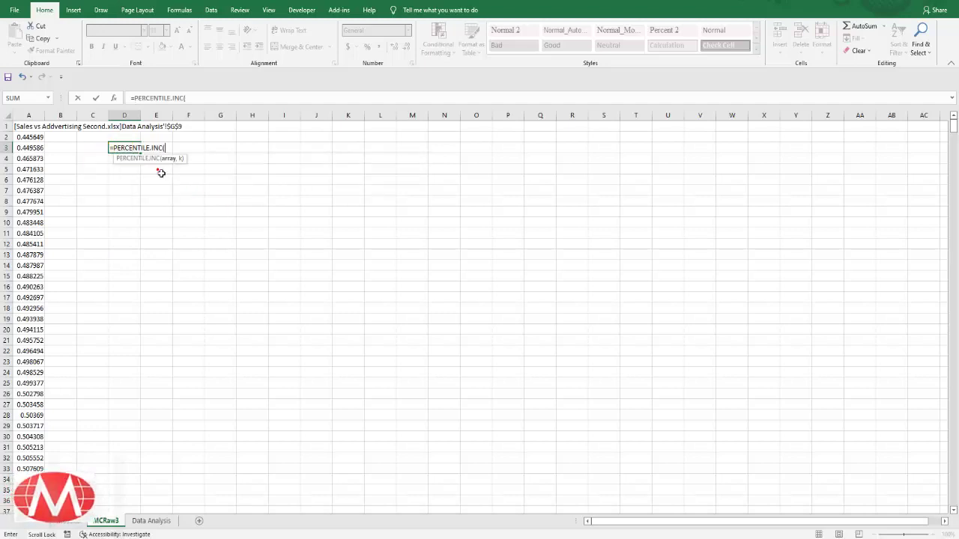
pyautogui.click(34, 138)
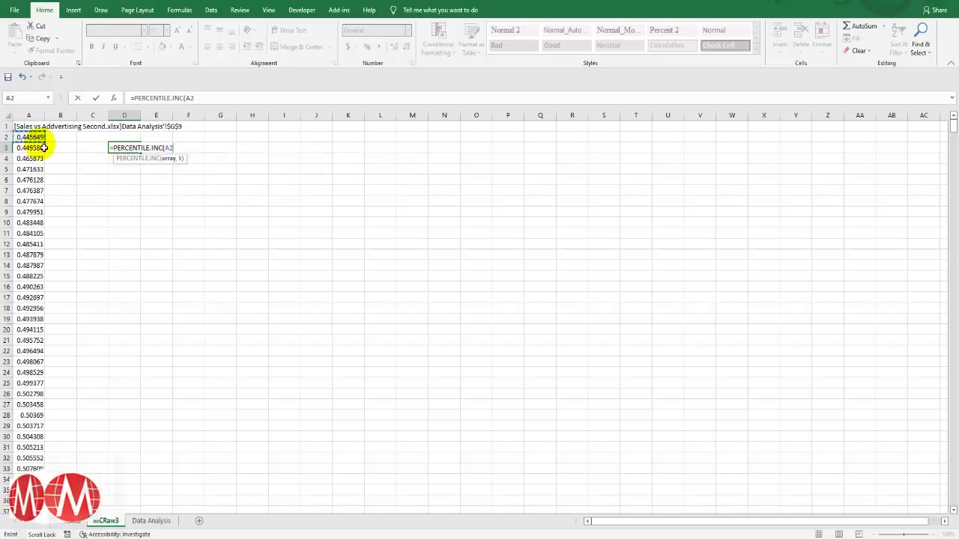
pyautogui.hotkey('ctrl', 'shift', 'Down')
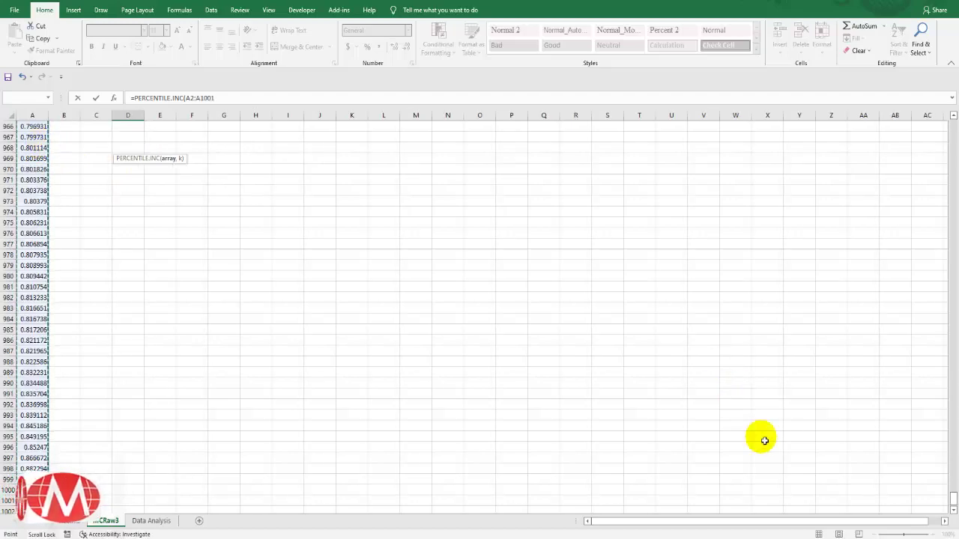
pyautogui.moveTo(954, 499); pyautogui.dragTo(953, 171)
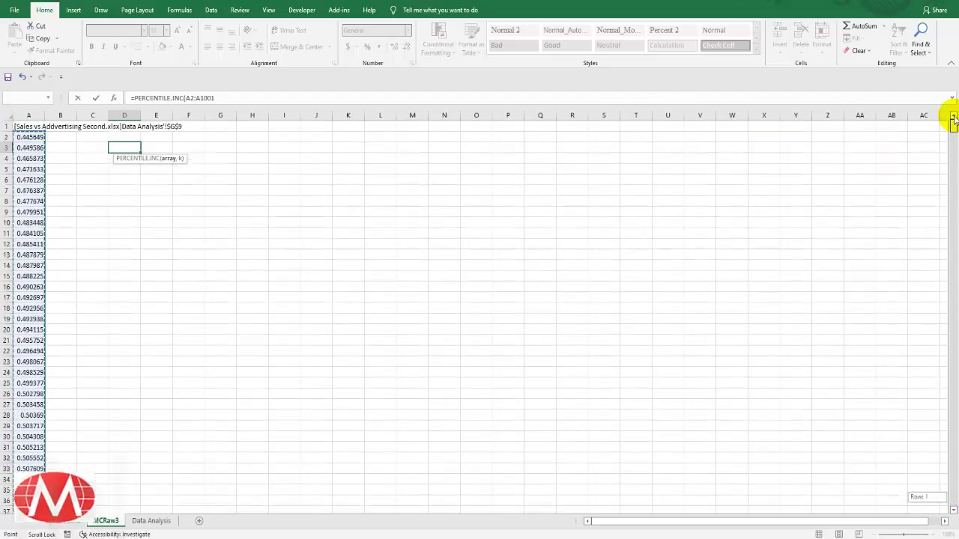
pyautogui.click(218, 98)
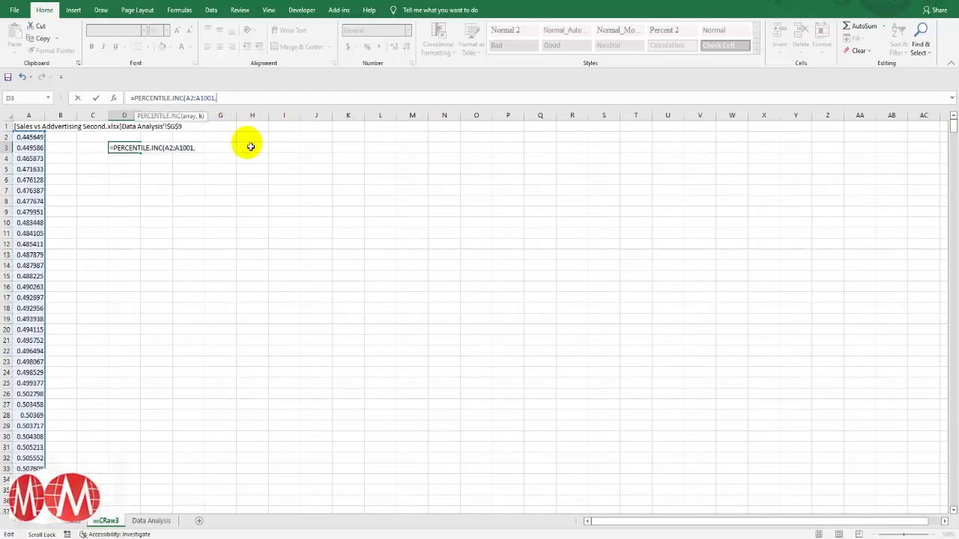
pyautogui.write('0.02')
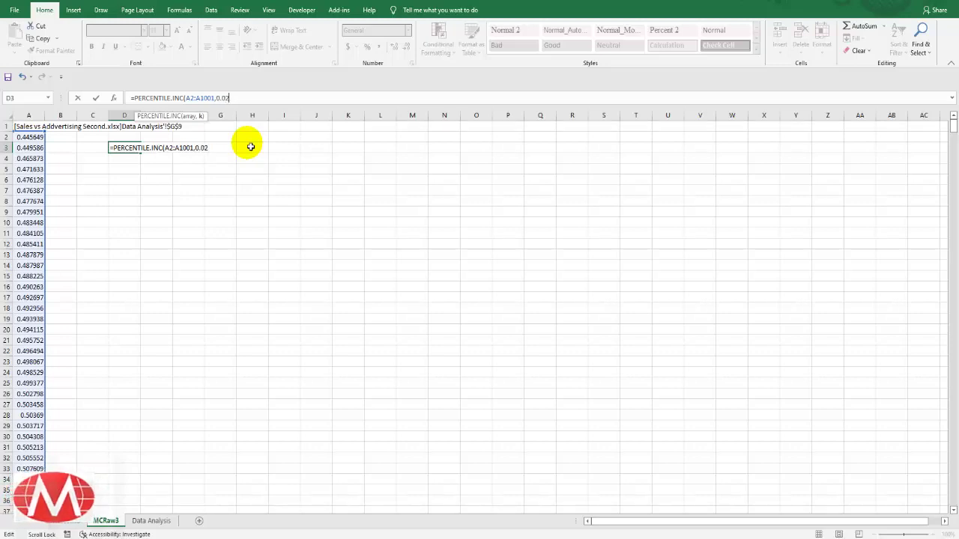
pyautogui.write('5)')
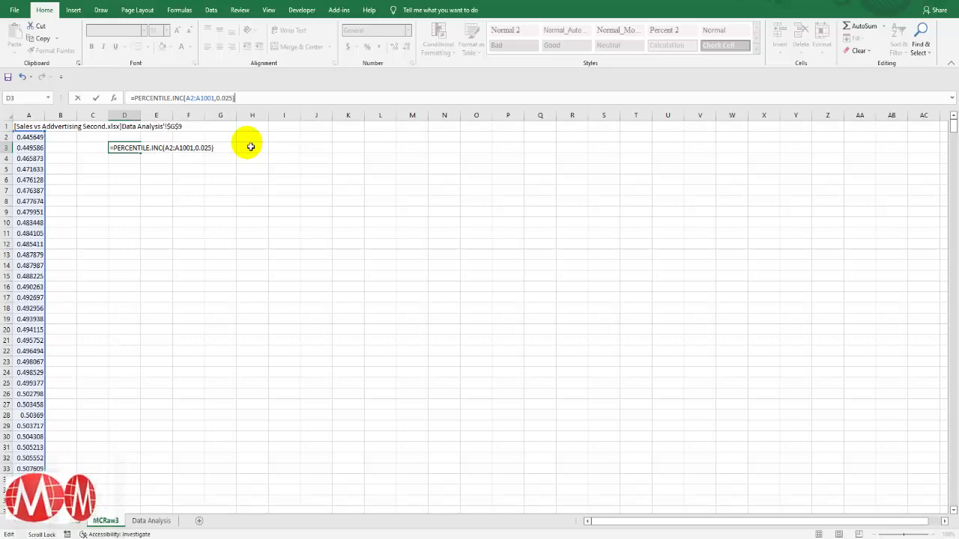
pyautogui.press('Return')
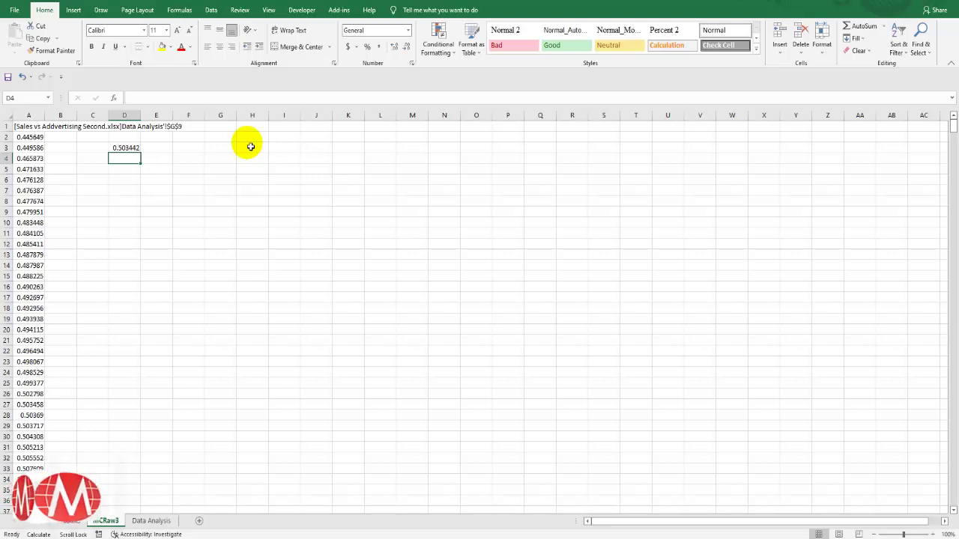
# Step: Compute the 97.5th percentile of the simulated slopes in D4 with PERCENTILE.INC over A2:A1001 and k 0.975
pyautogui.write('=')
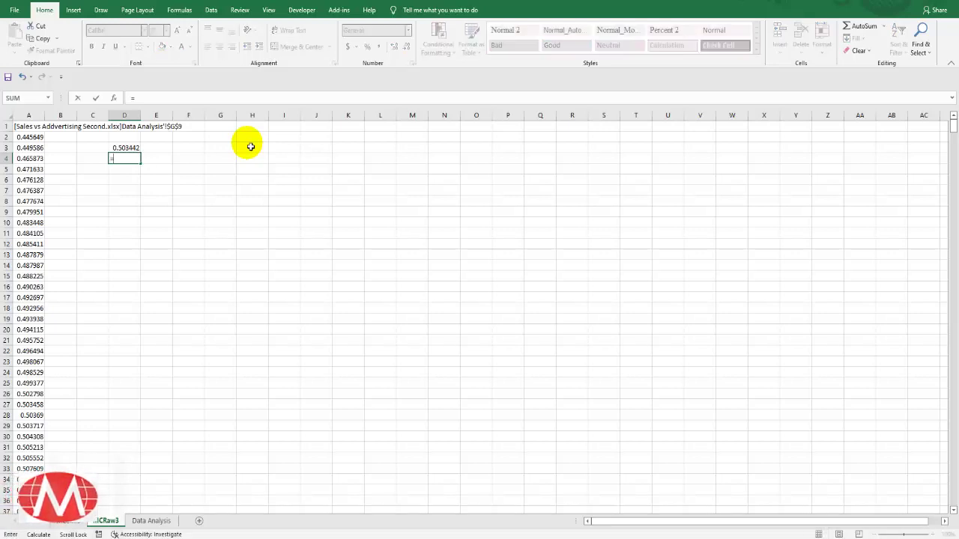
pyautogui.write('per')
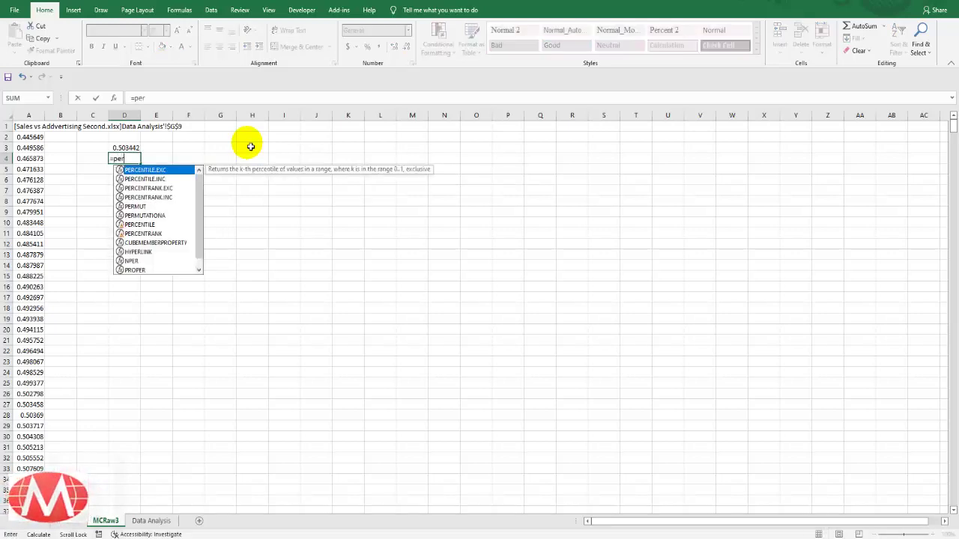
pyautogui.write('c')
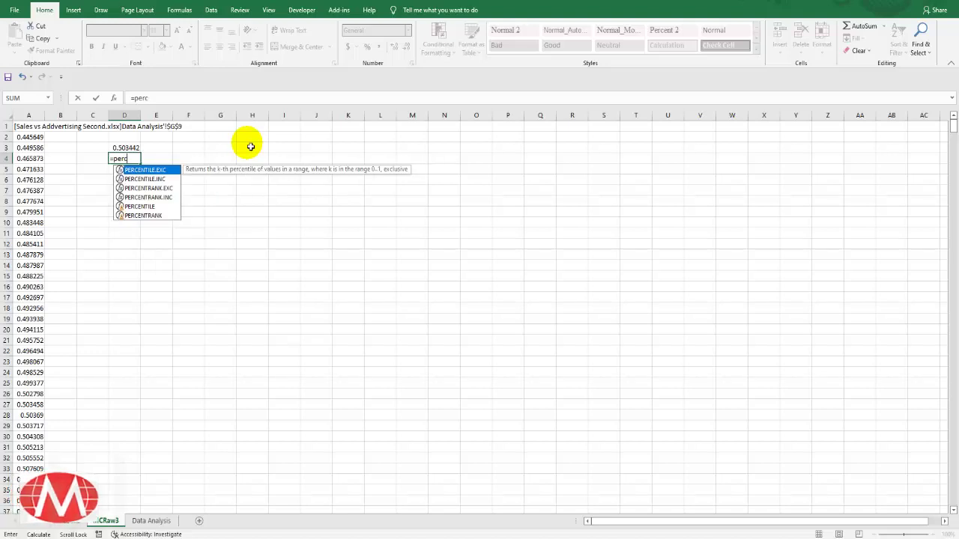
pyautogui.doubleClick(170, 179)
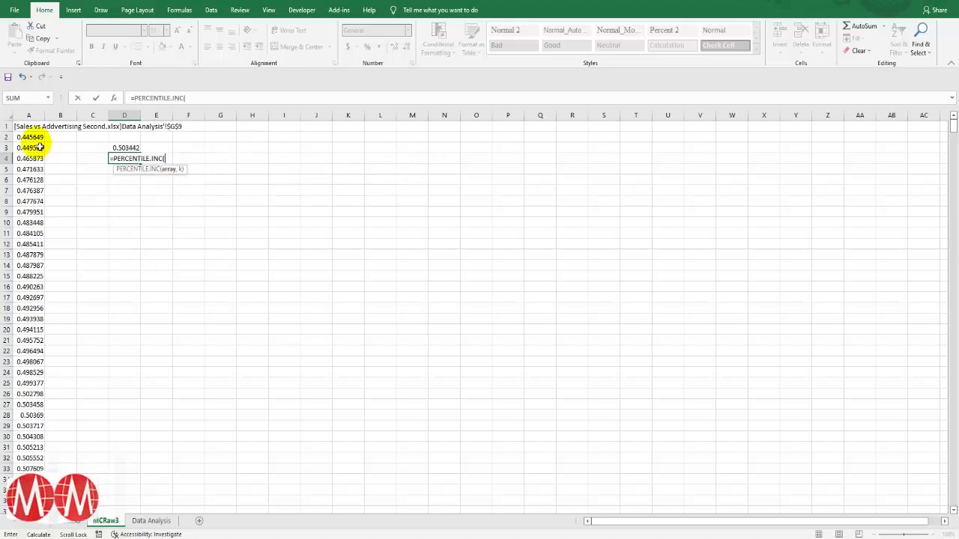
pyautogui.click(35, 138)
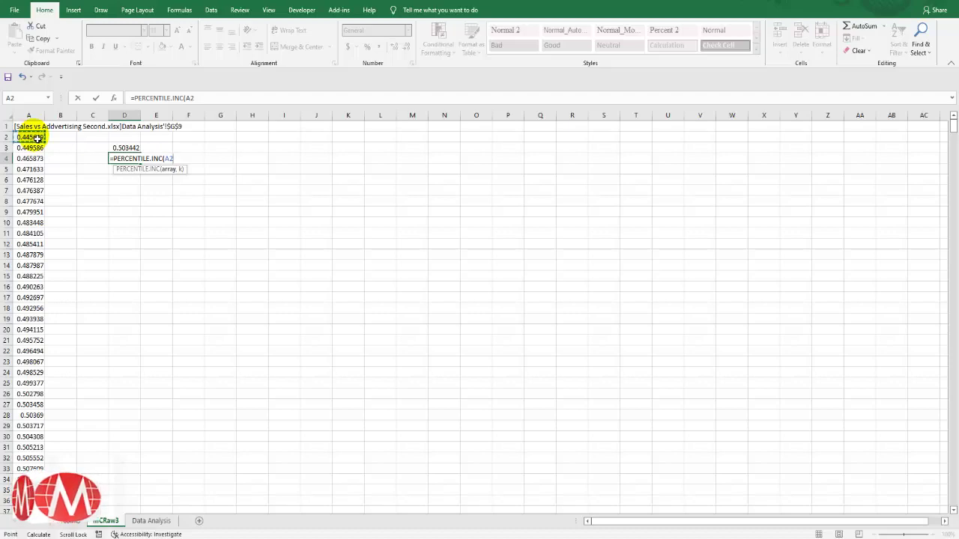
pyautogui.hotkey('ctrl', 'shift', 'Down')
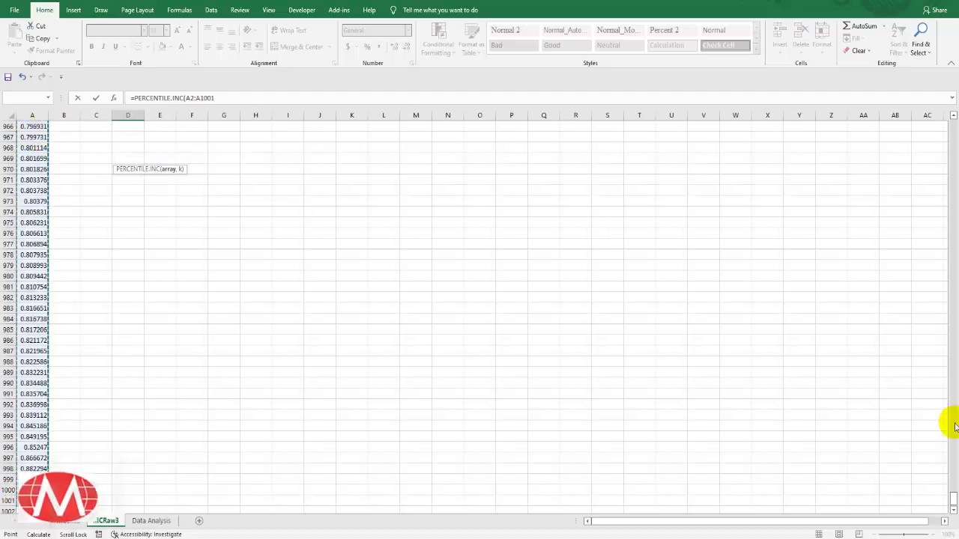
pyautogui.moveTo(949, 498); pyautogui.dragTo(953, 120)
pyautogui.click(234, 98)
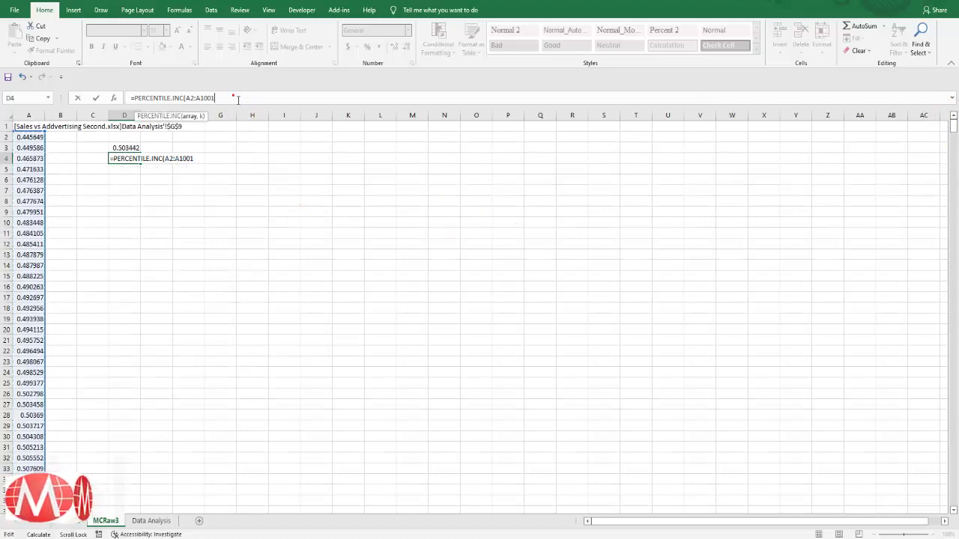
pyautogui.write('m')
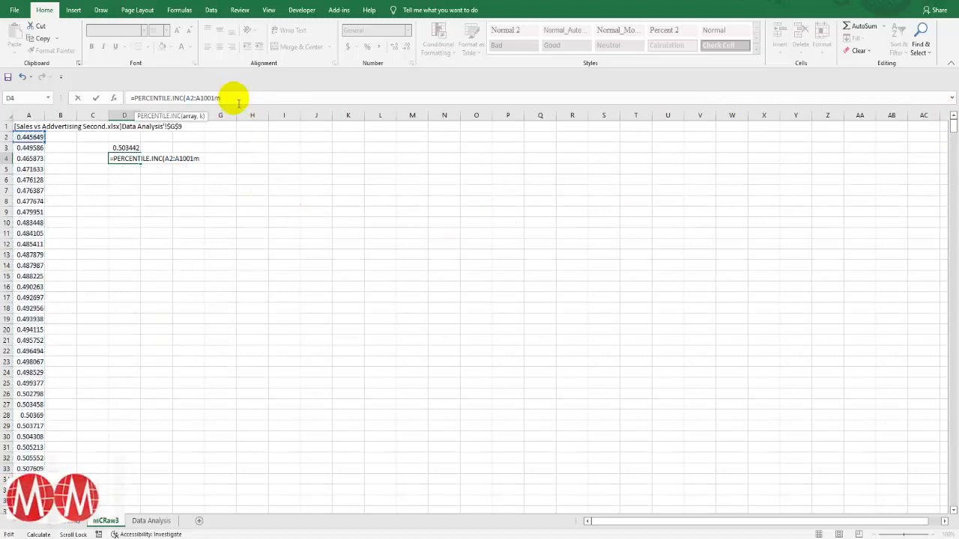
pyautogui.press('BackSpace')
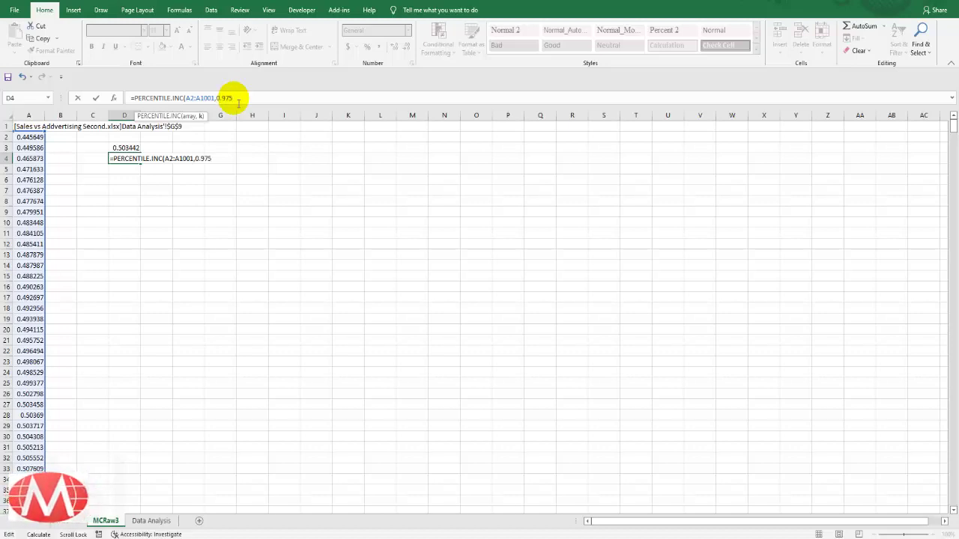
pyautogui.press('Return')
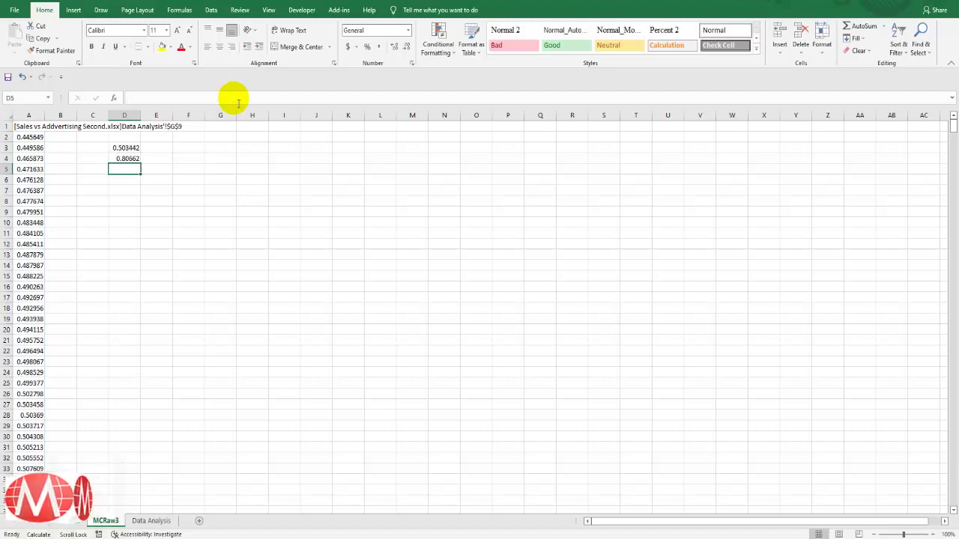
# Step: Copy the two percentiles from D3:D4 as values into J6:K6 of Data Analysis for the 95% confidence interval of the slope
pyautogui.moveTo(124, 148); pyautogui.dragTo(135, 160)
pyautogui.click(167, 159)
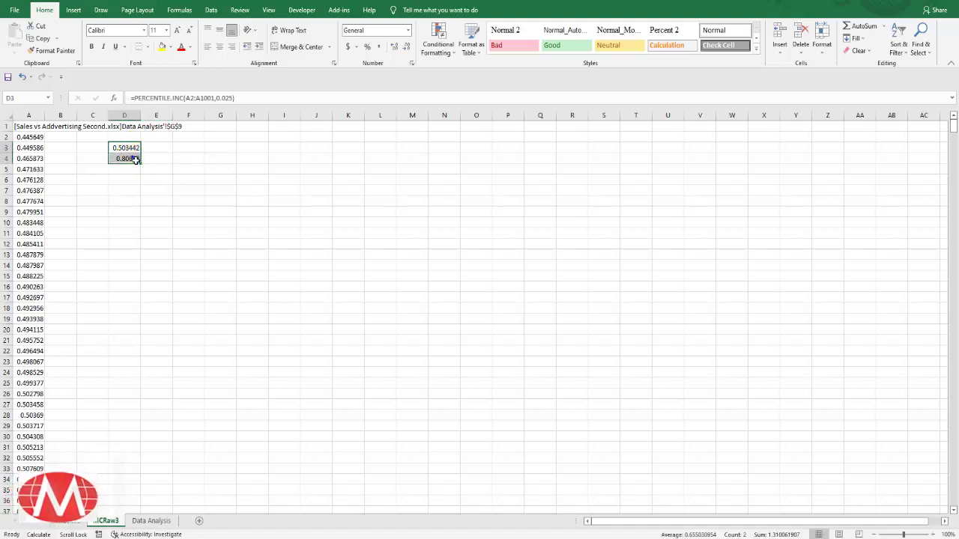
pyautogui.rightClick(135, 160)
pyautogui.click(160, 194)
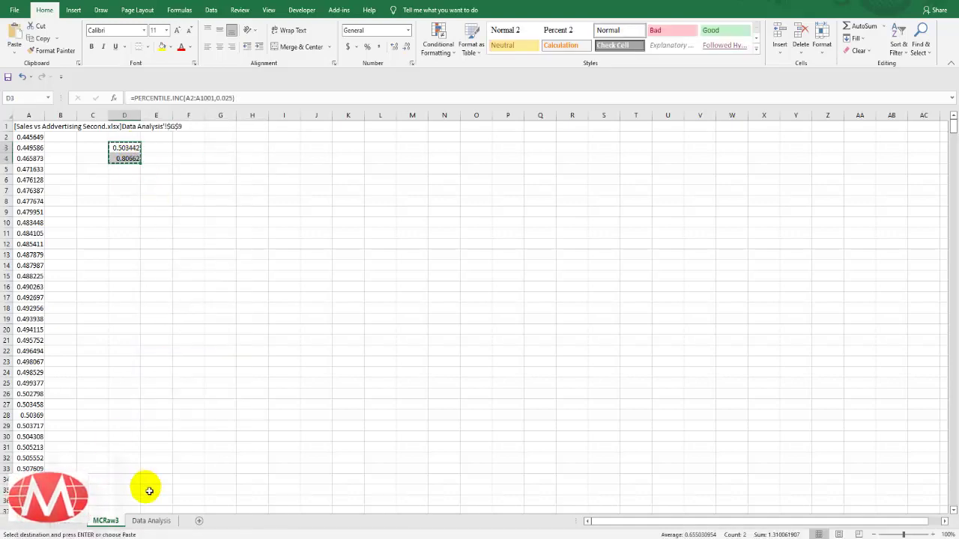
pyautogui.click(151, 520)
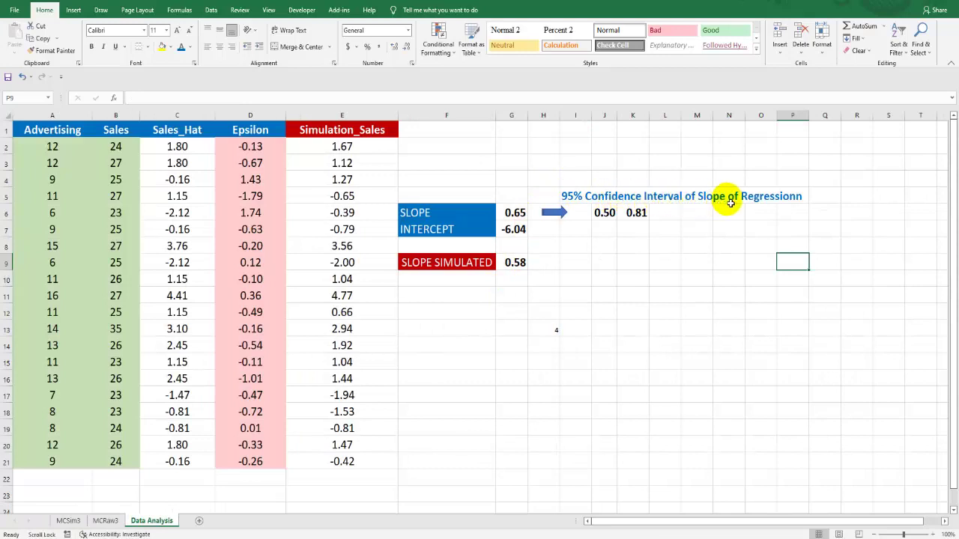
pyautogui.click(606, 214)
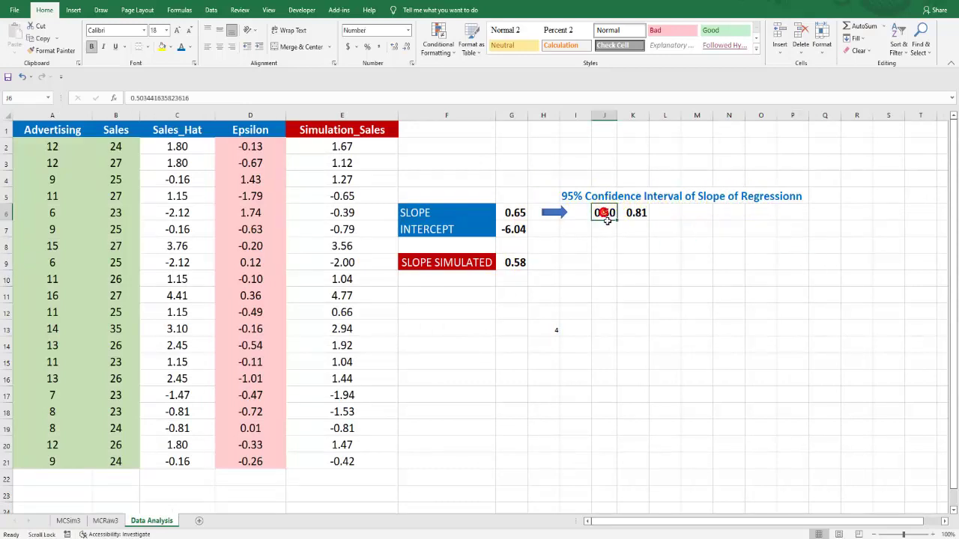